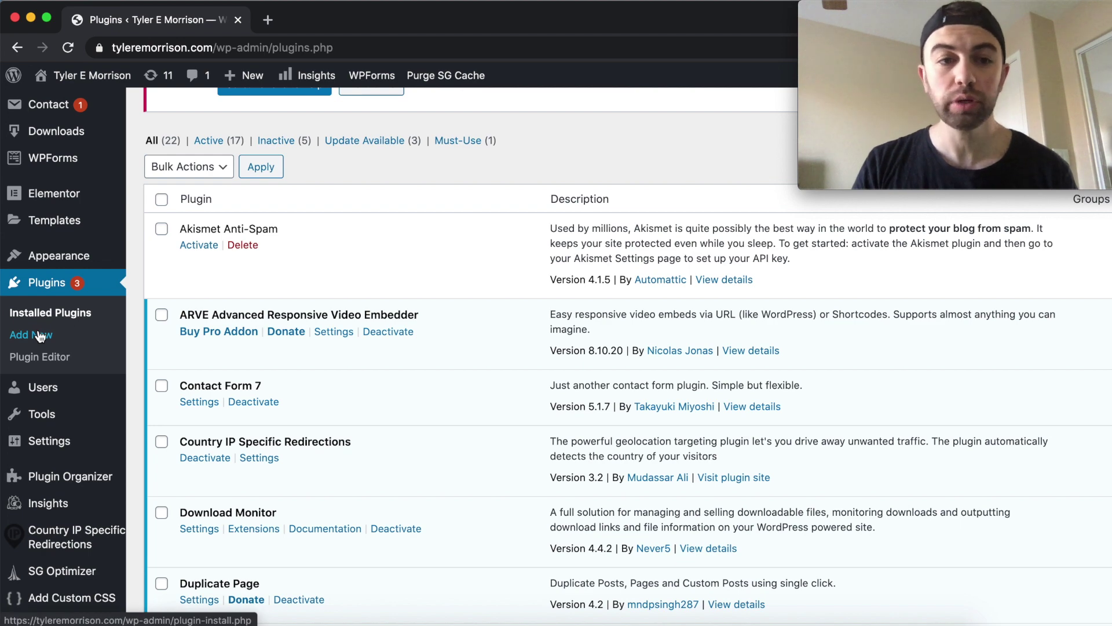
pyautogui.scroll(-5, 311, 290)
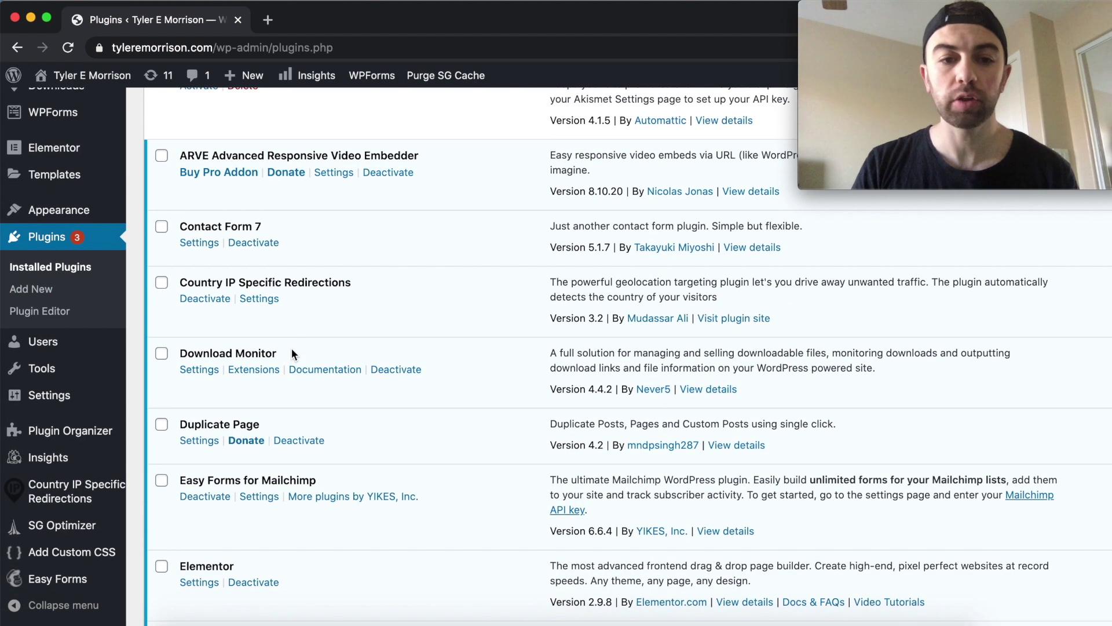
pyautogui.moveTo(283, 349); pyautogui.dragTo(176, 348)
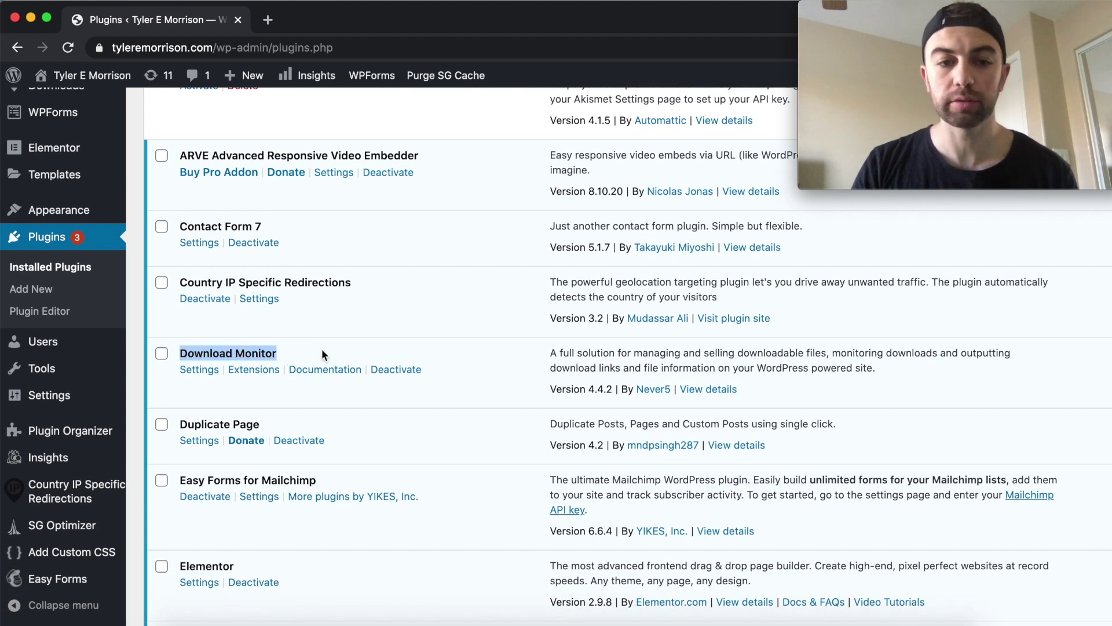
pyautogui.click(337, 349)
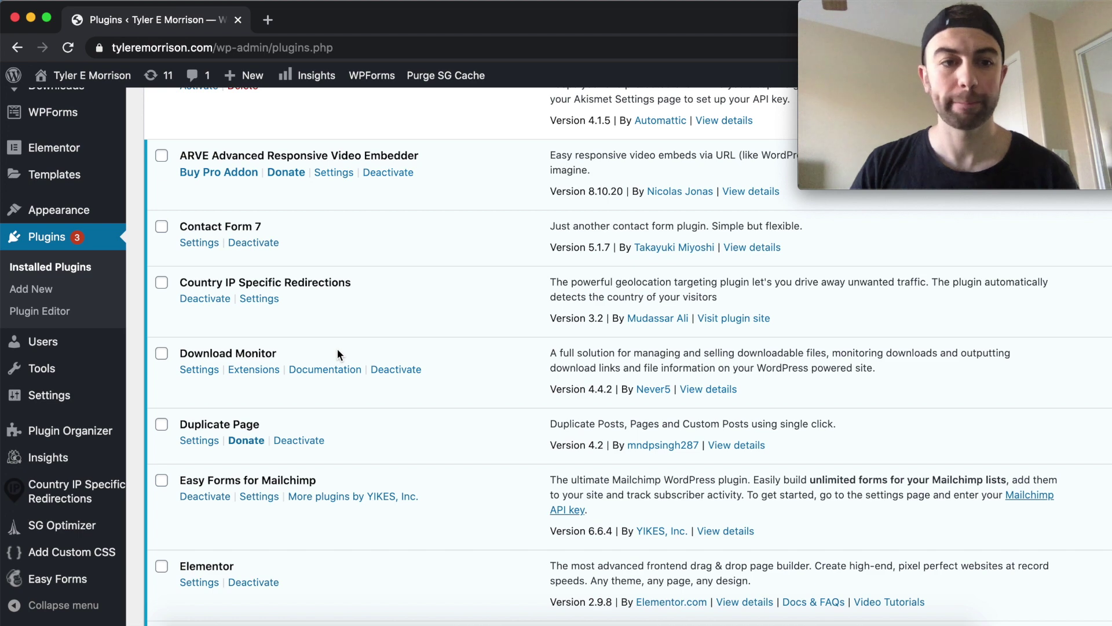
pyautogui.scroll(8, 377, 269)
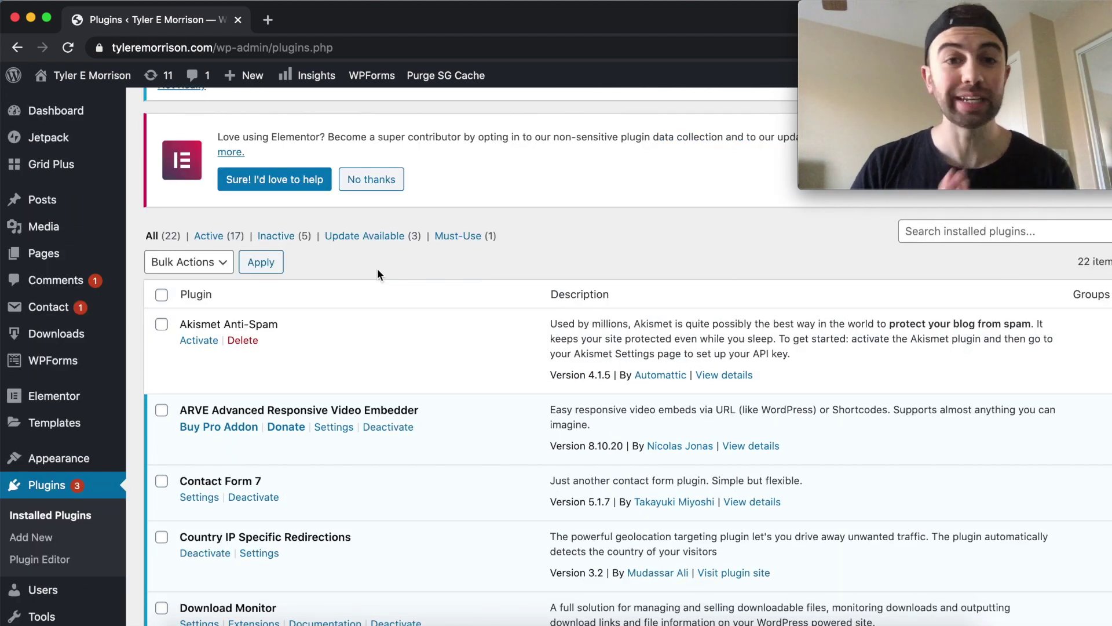
pyautogui.moveTo(99, 337)
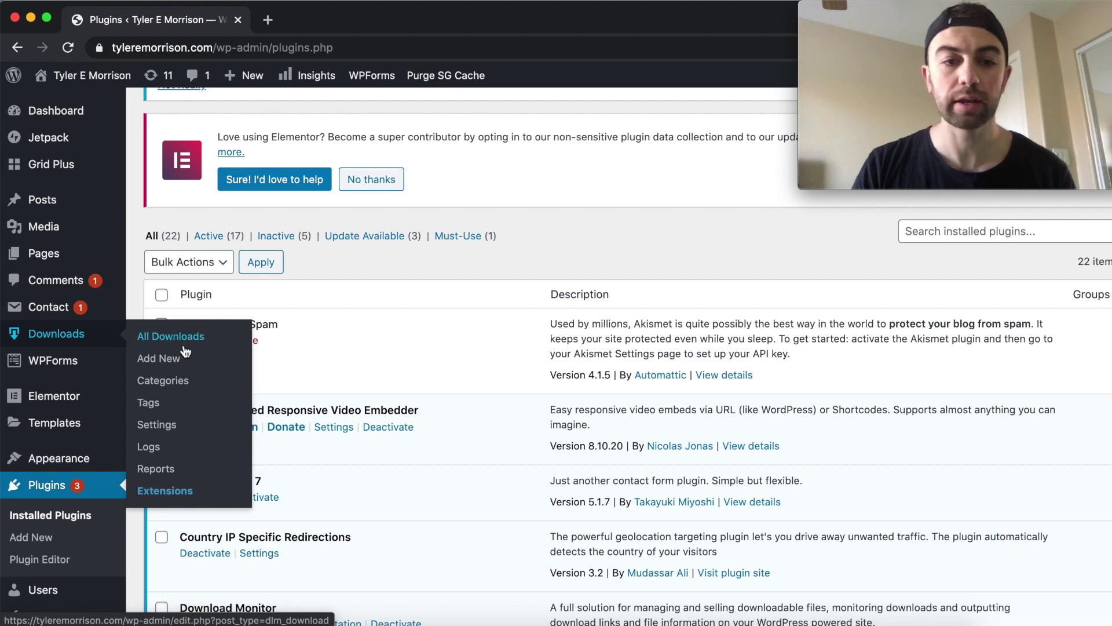
pyautogui.click(173, 365)
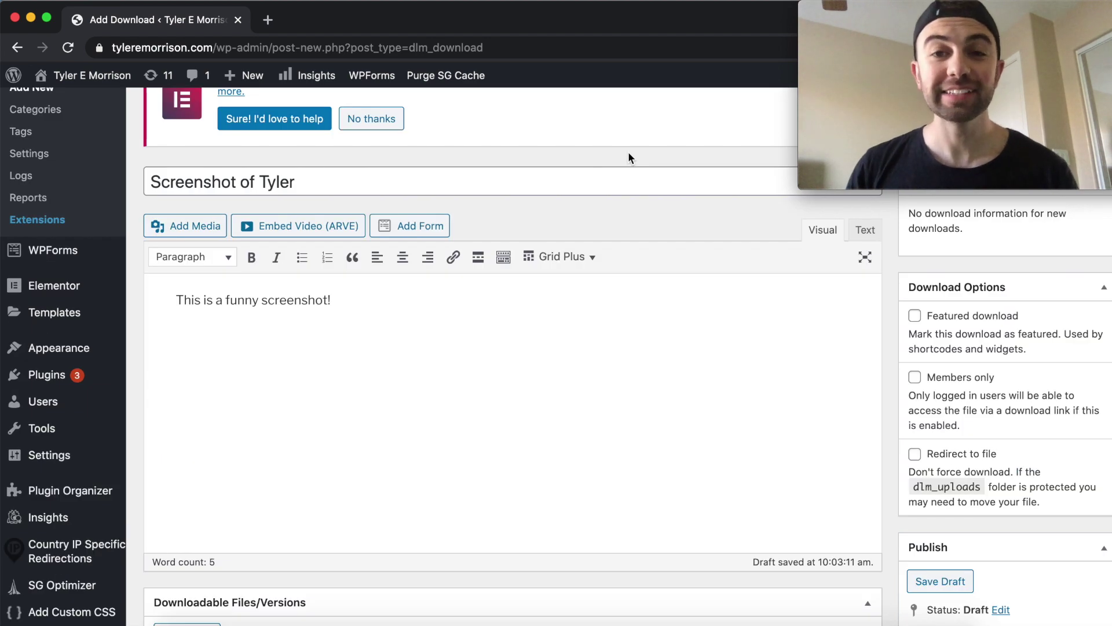
# Remove the empty file version #710 from the new draft download and confirm the deletion.
pyautogui.moveTo(804, 186)
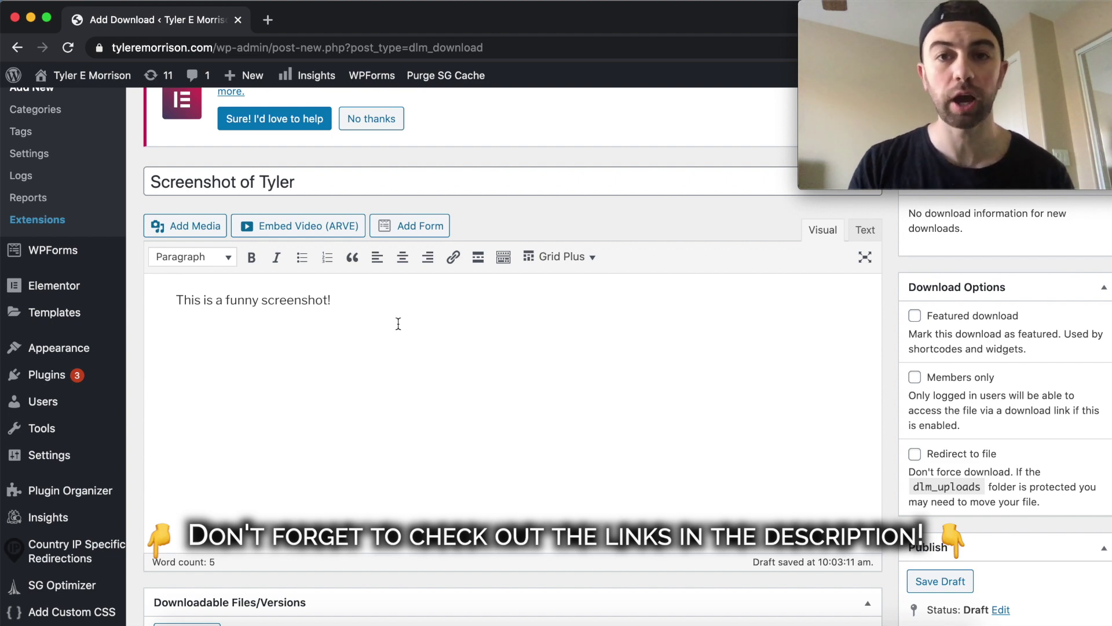
pyautogui.scroll(-6, 398, 323)
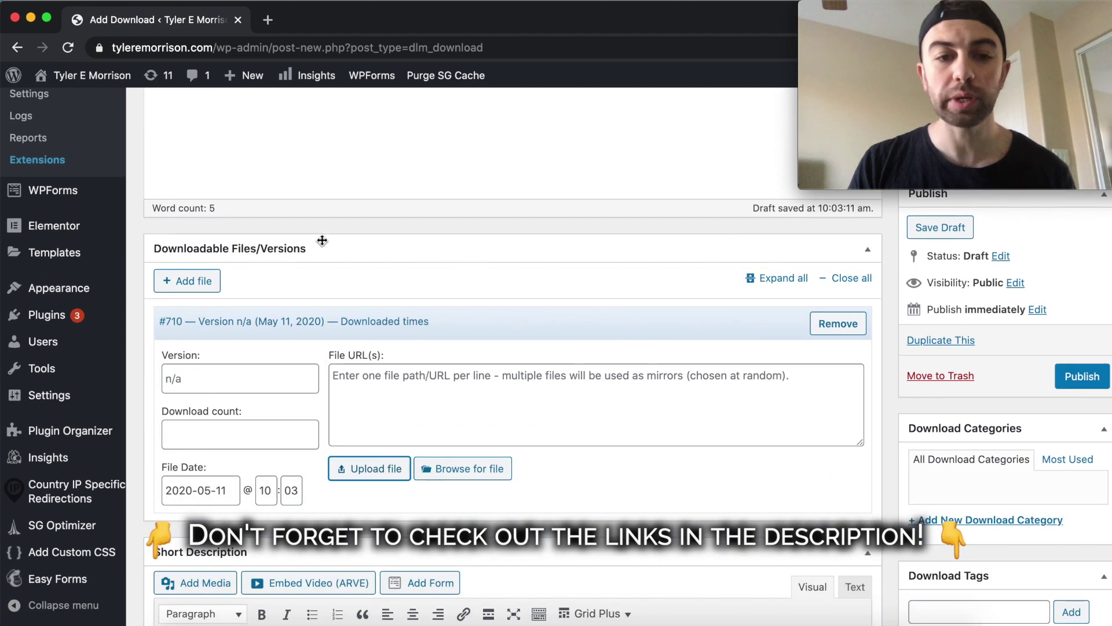
pyautogui.click(836, 328)
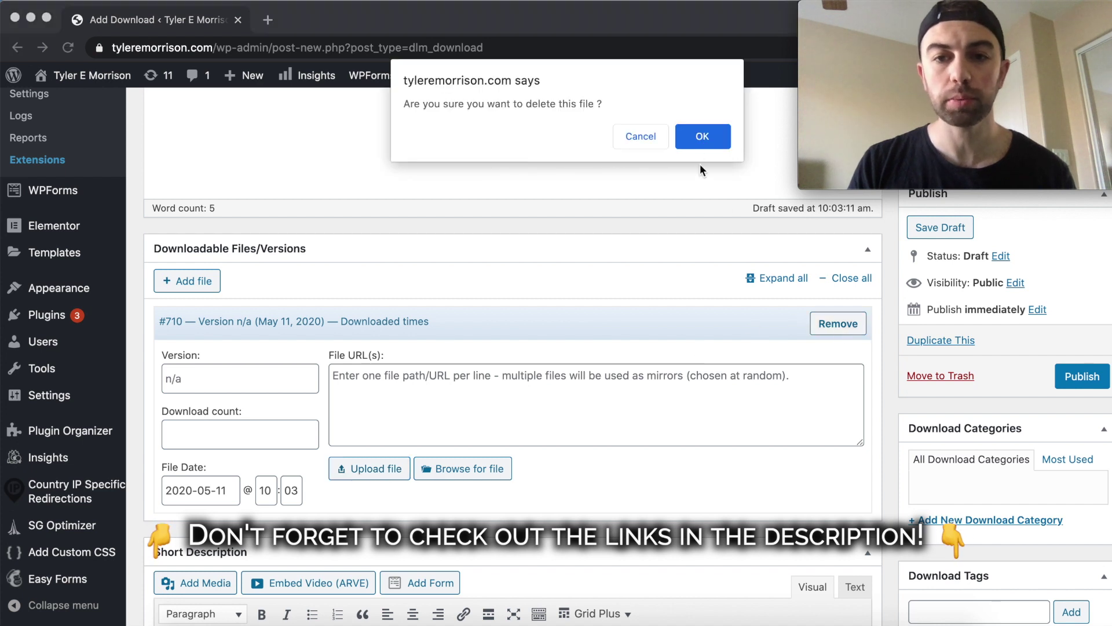
pyautogui.click(703, 137)
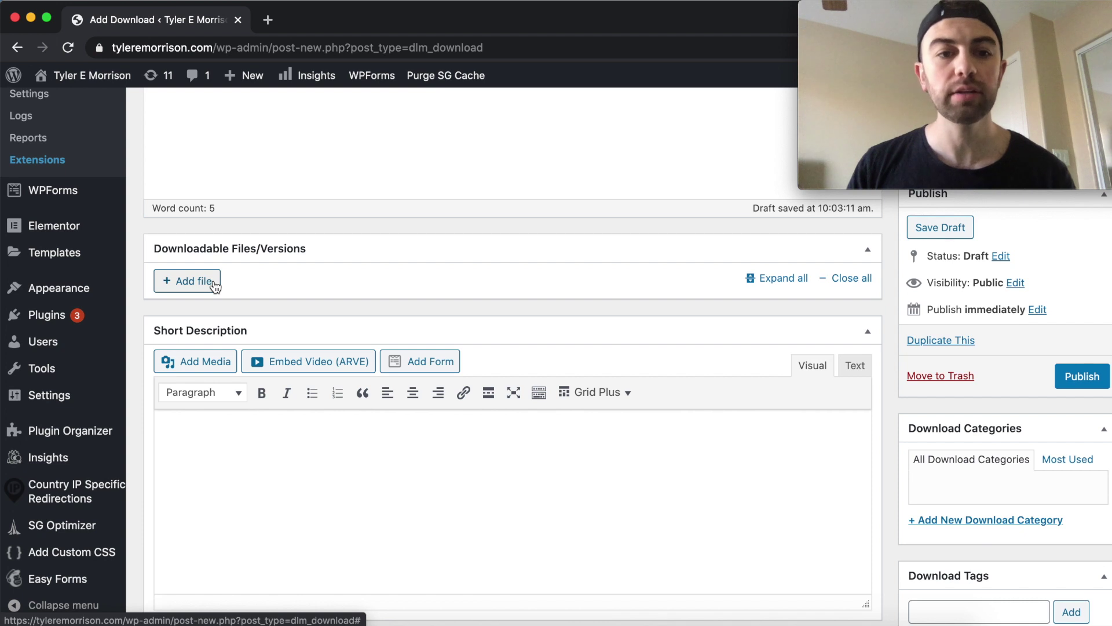
# Add a new file entry to the download to hold the uploaded screenshot.
pyautogui.click(213, 285)
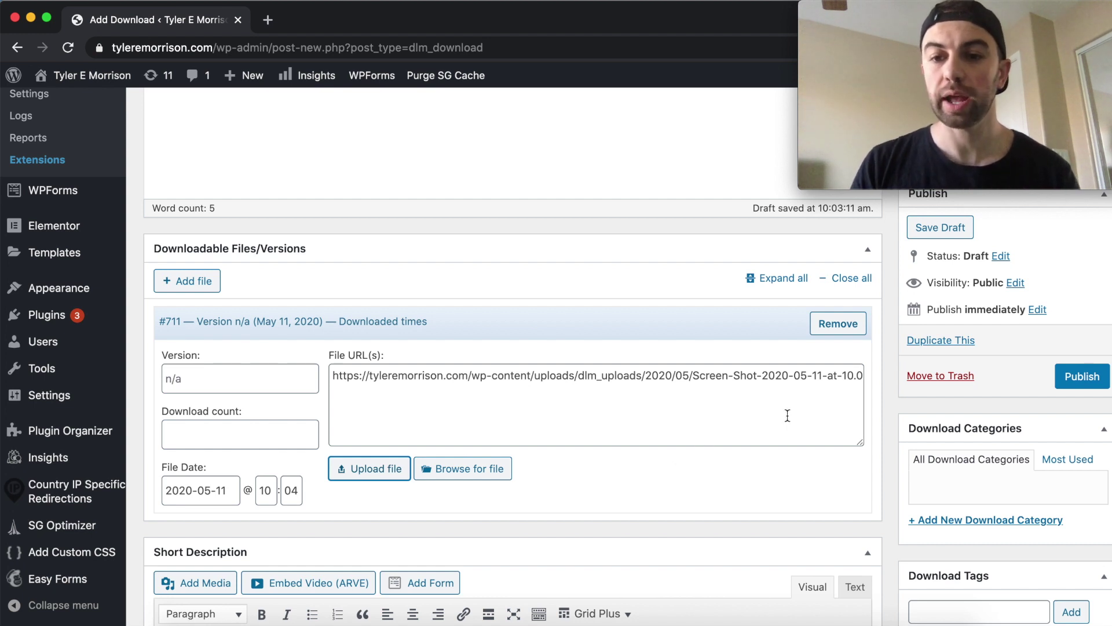
# Publish the download, reopen it from All Downloads, and select its download URL.
pyautogui.click(1079, 378)
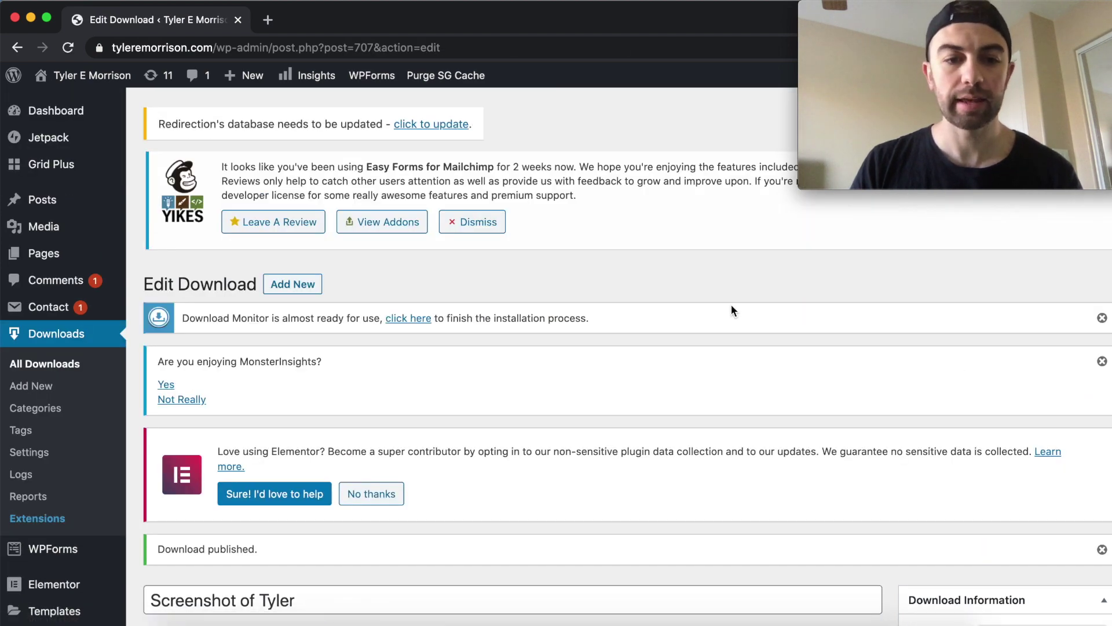
pyautogui.scroll(-4, 731, 305)
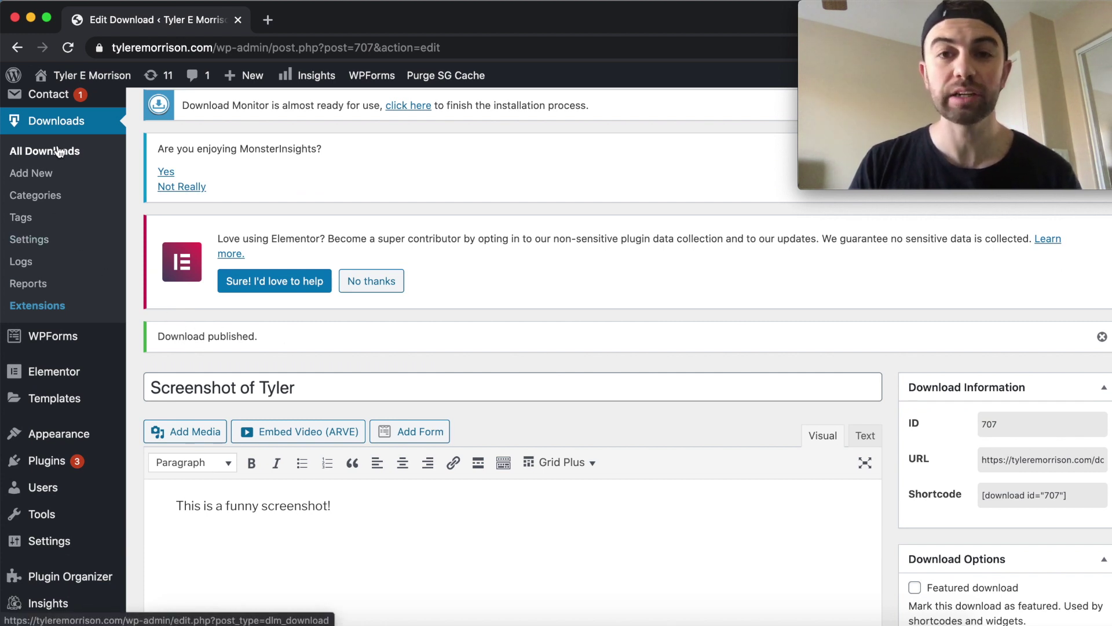
pyautogui.click(59, 152)
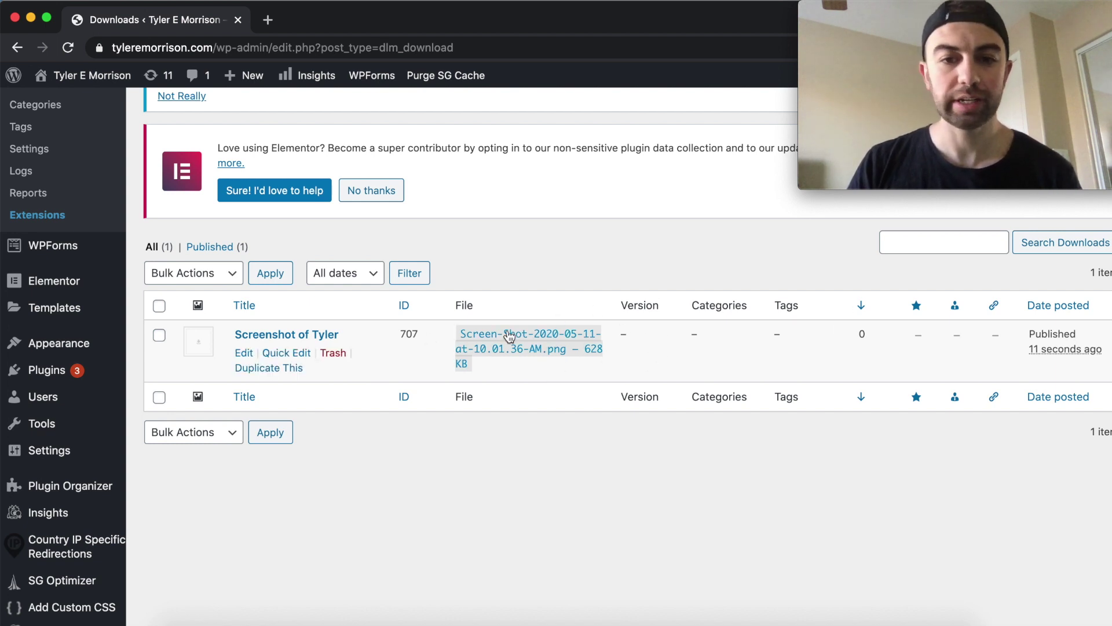
pyautogui.click(269, 336)
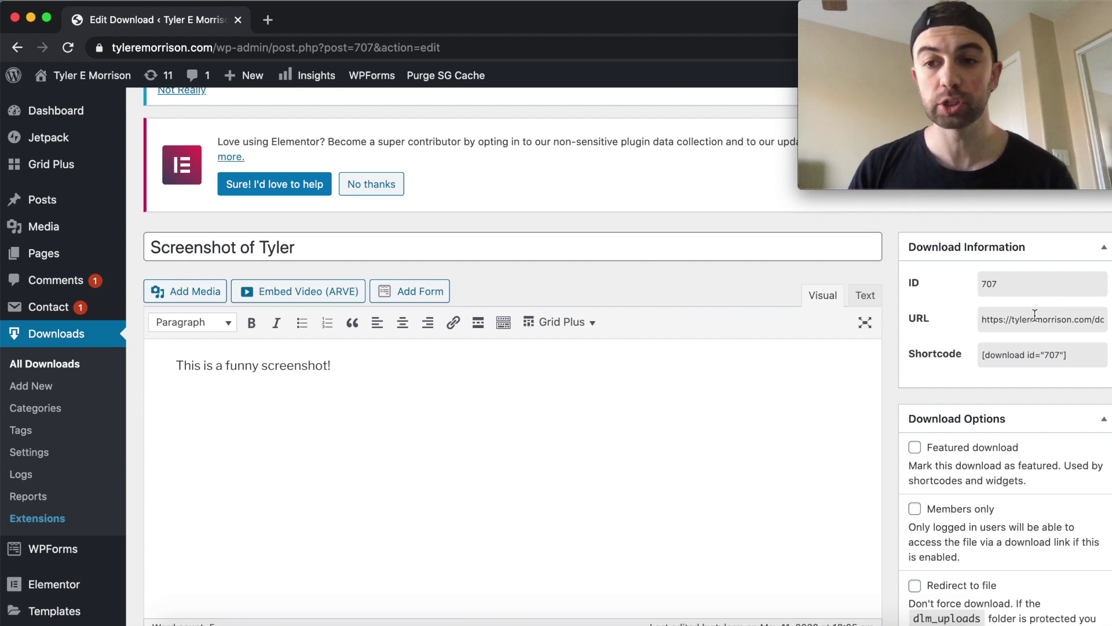
pyautogui.click(988, 318)
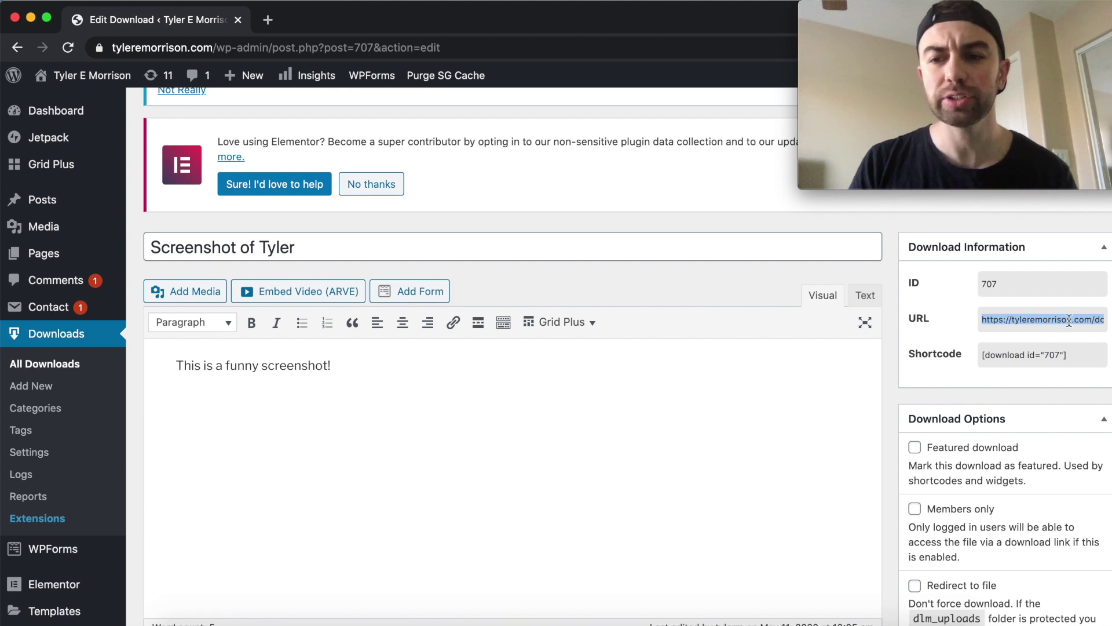
# Copy the download's URL from the Download Information box.
pyautogui.click(1018, 319)
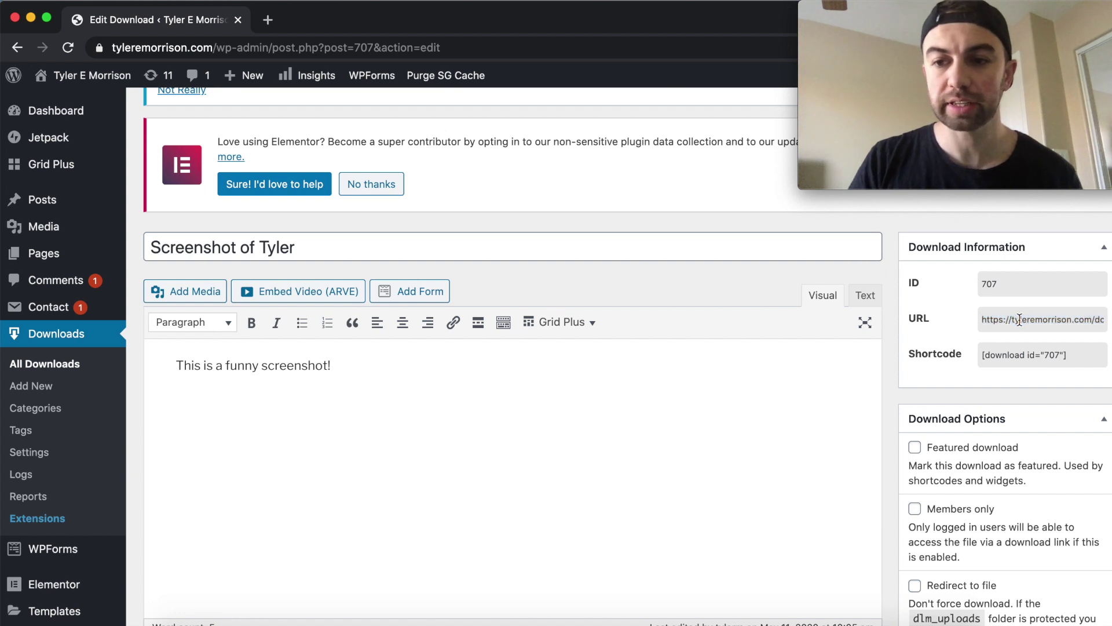
pyautogui.click(1034, 320)
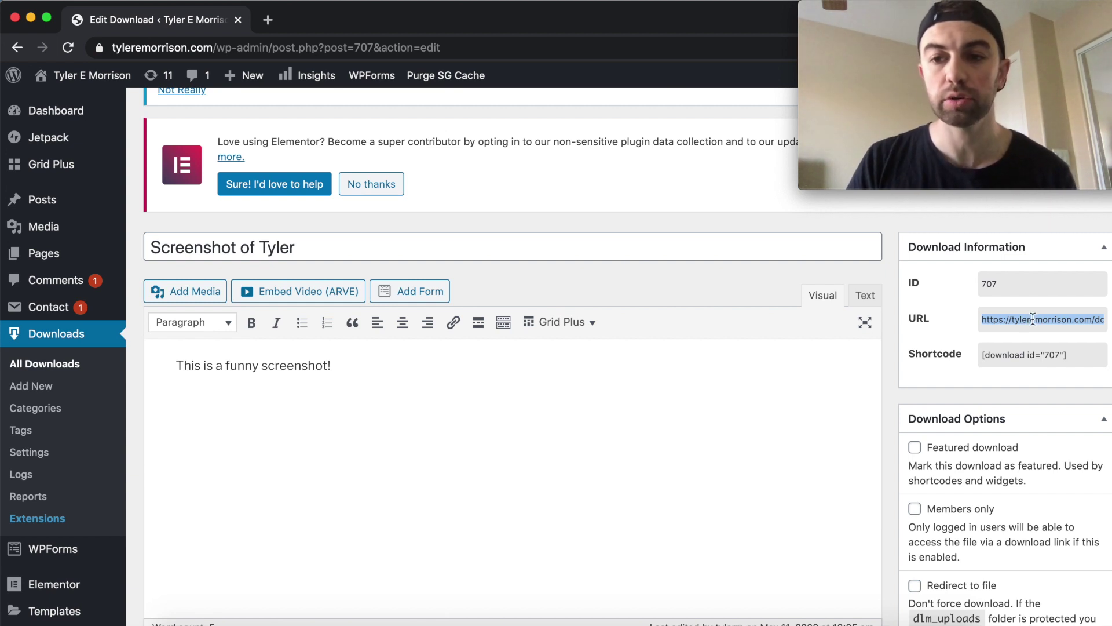
pyautogui.rightClick(1033, 319)
pyautogui.click(919, 348)
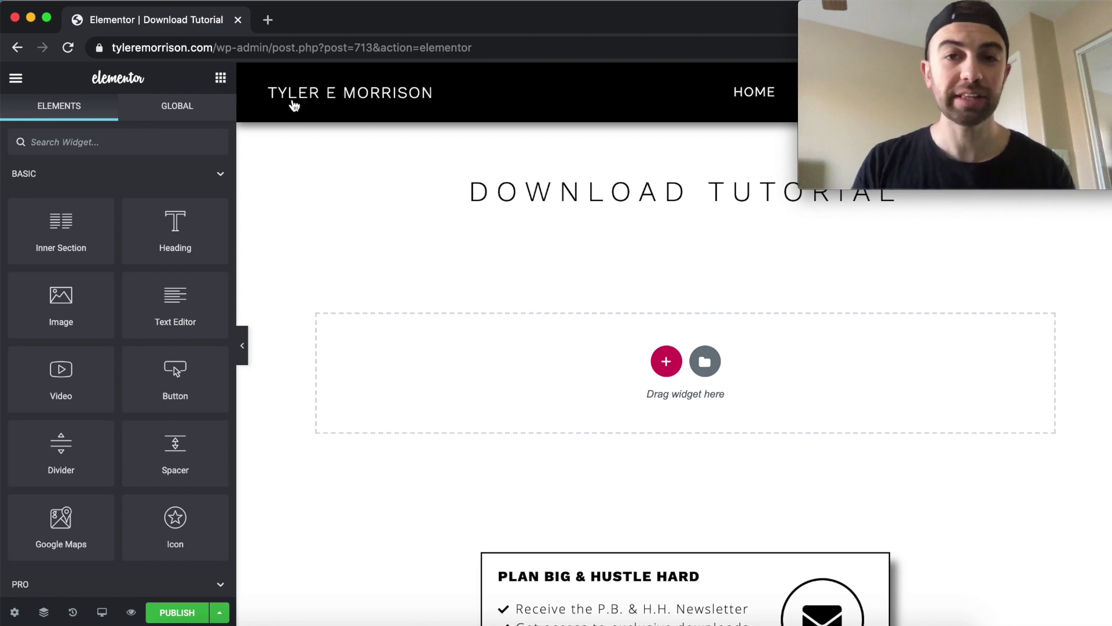
# Add a Heading widget and a Text Editor paragraph to the page section.
pyautogui.moveTo(171, 236); pyautogui.dragTo(662, 366)
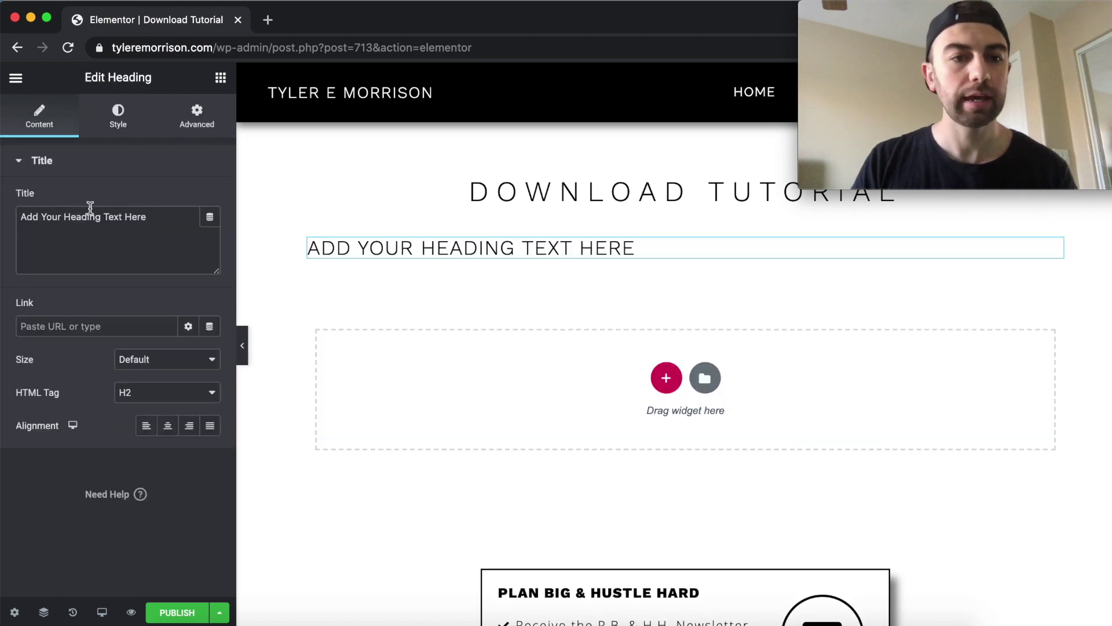
pyautogui.click(15, 80)
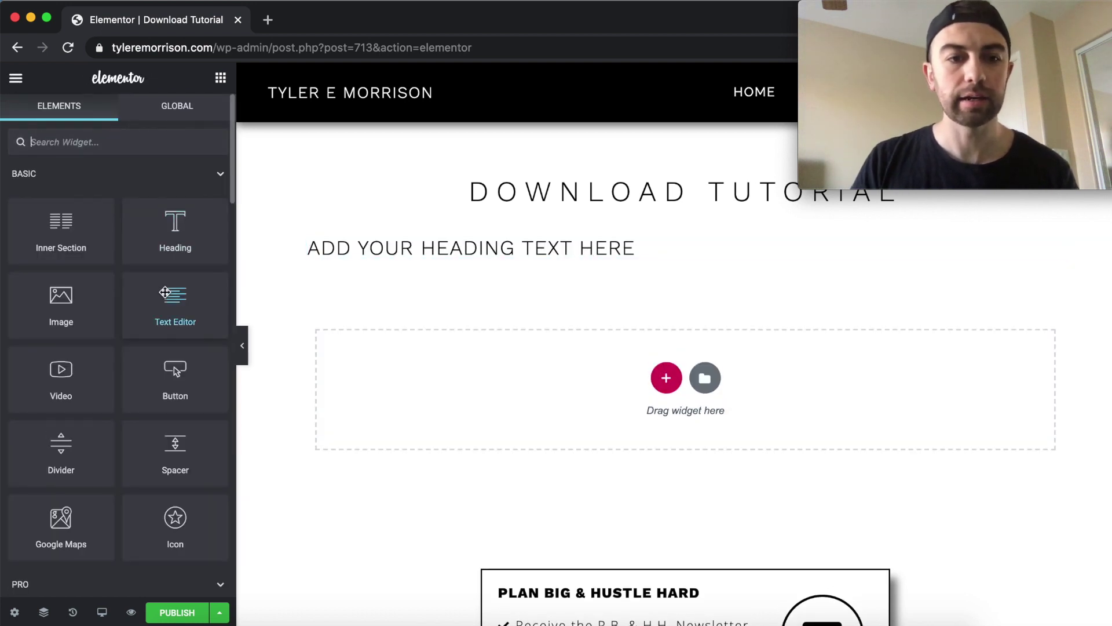
pyautogui.moveTo(168, 297); pyautogui.dragTo(571, 262)
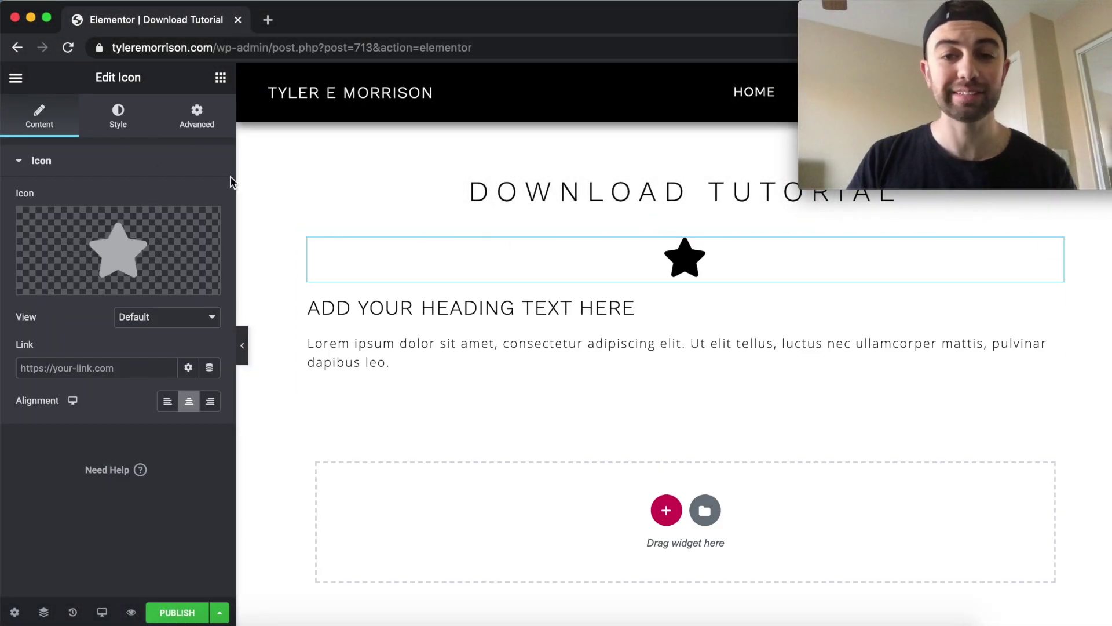
# Add a Button widget below the paragraph and bring up the Icon Library for the star icon.
pyautogui.click(18, 80)
pyautogui.click(21, 84)
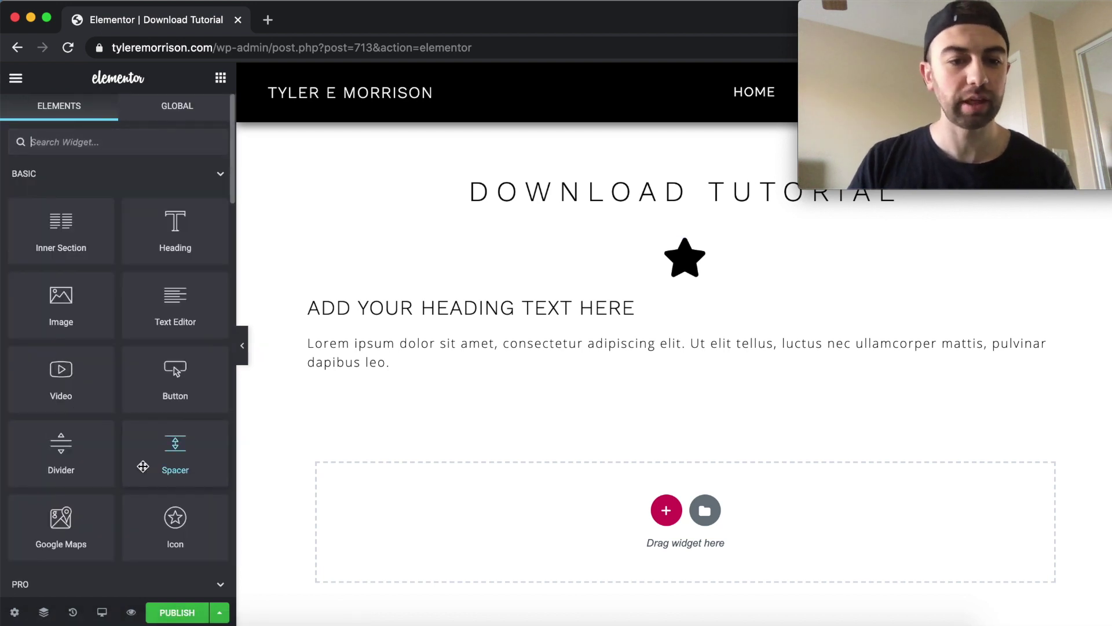
pyautogui.scroll(-3, 142, 467)
pyautogui.scroll(3, 143, 467)
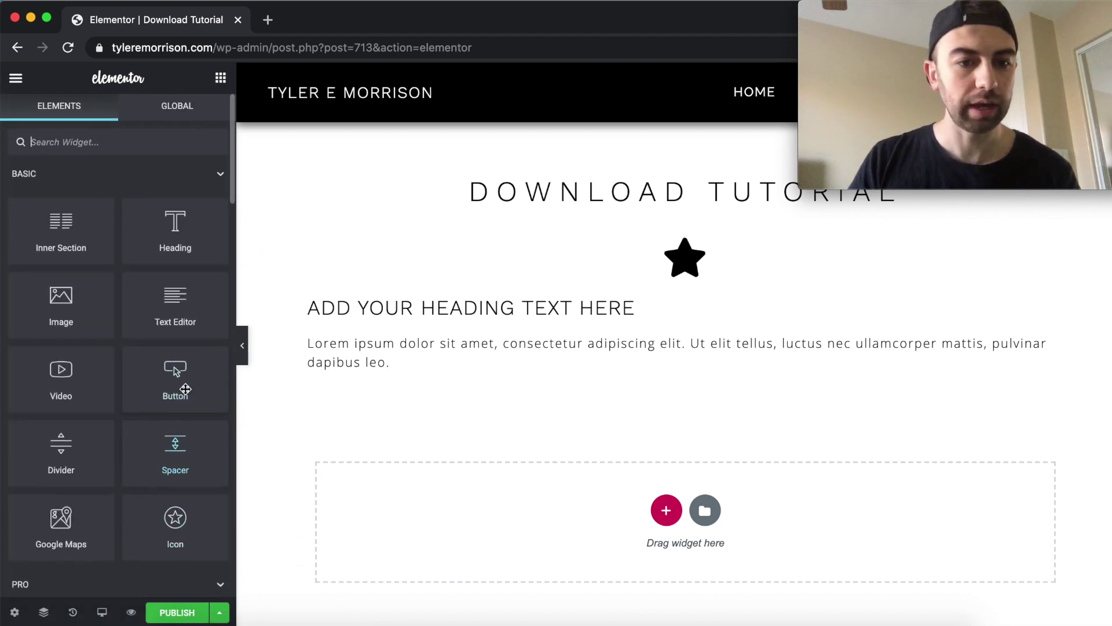
pyautogui.moveTo(176, 383); pyautogui.dragTo(383, 374)
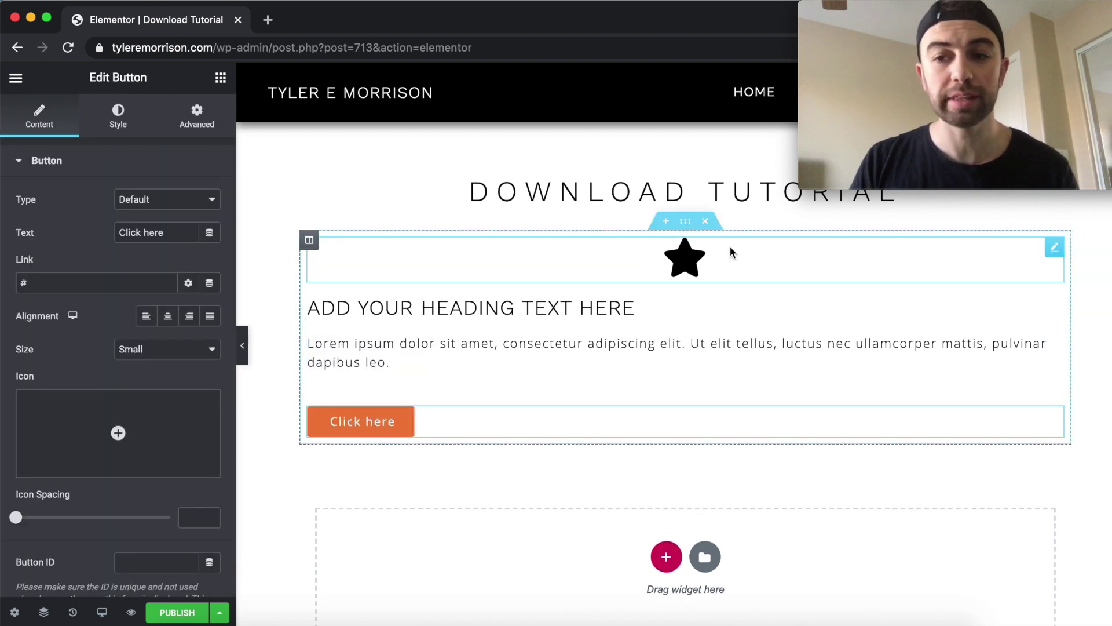
pyautogui.click(1052, 250)
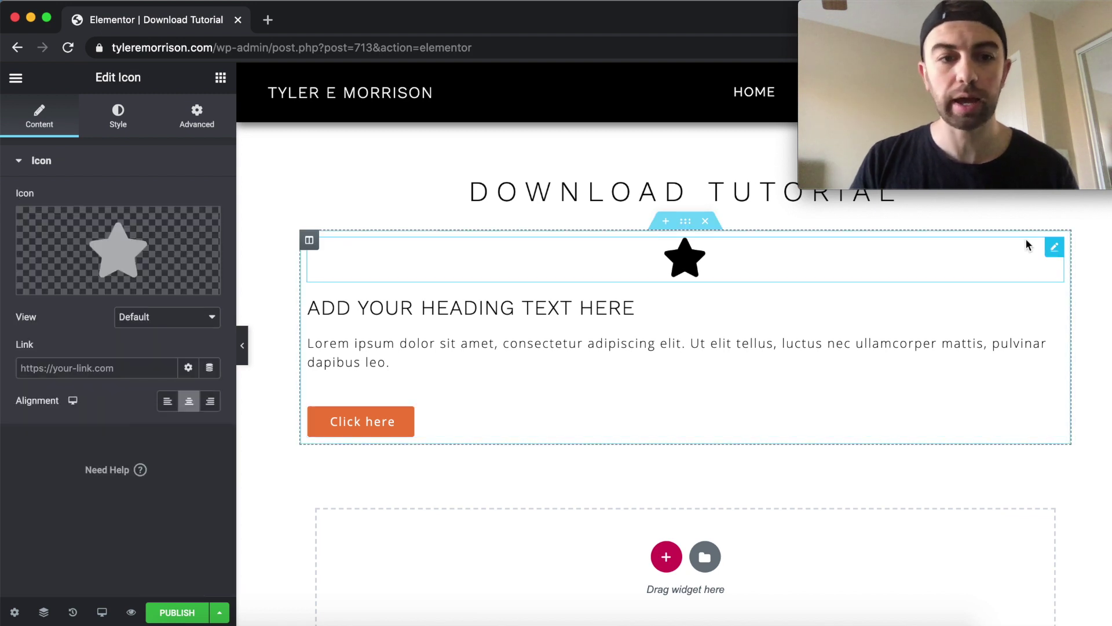
pyautogui.click(145, 249)
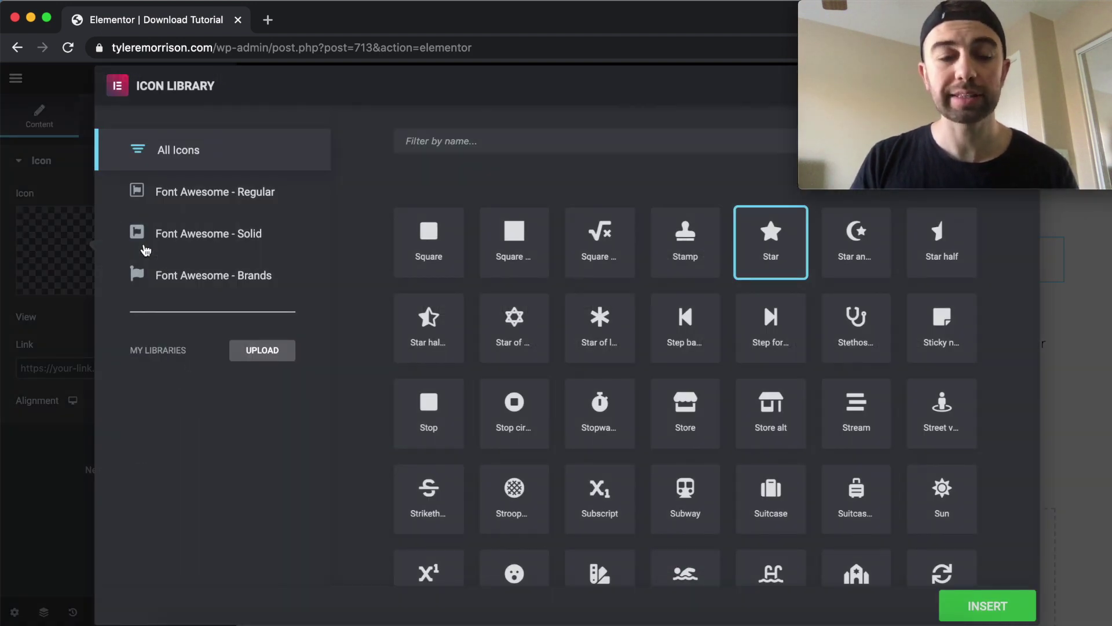
# Replace the star with the Check circle icon found by searching 'check'.
pyautogui.click(475, 142)
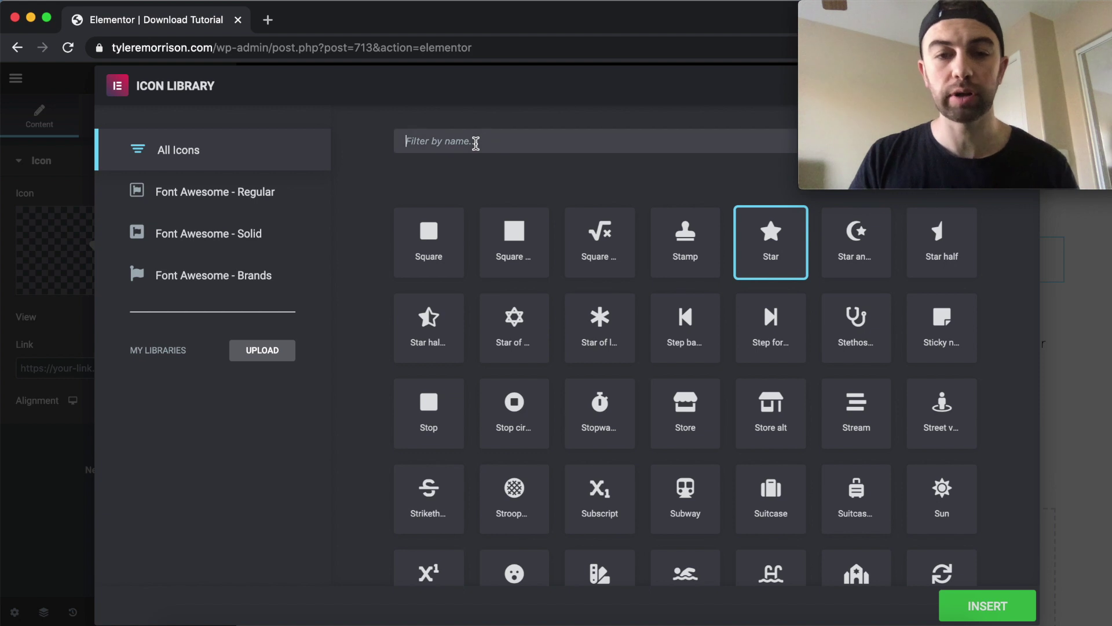
pyautogui.write('check')
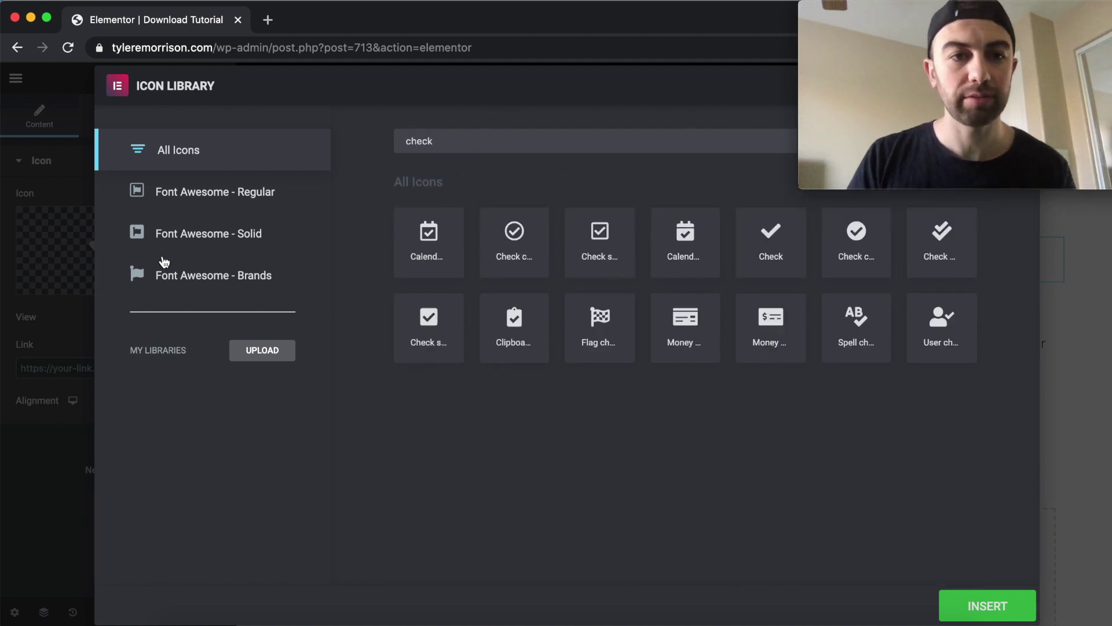
pyautogui.click(524, 238)
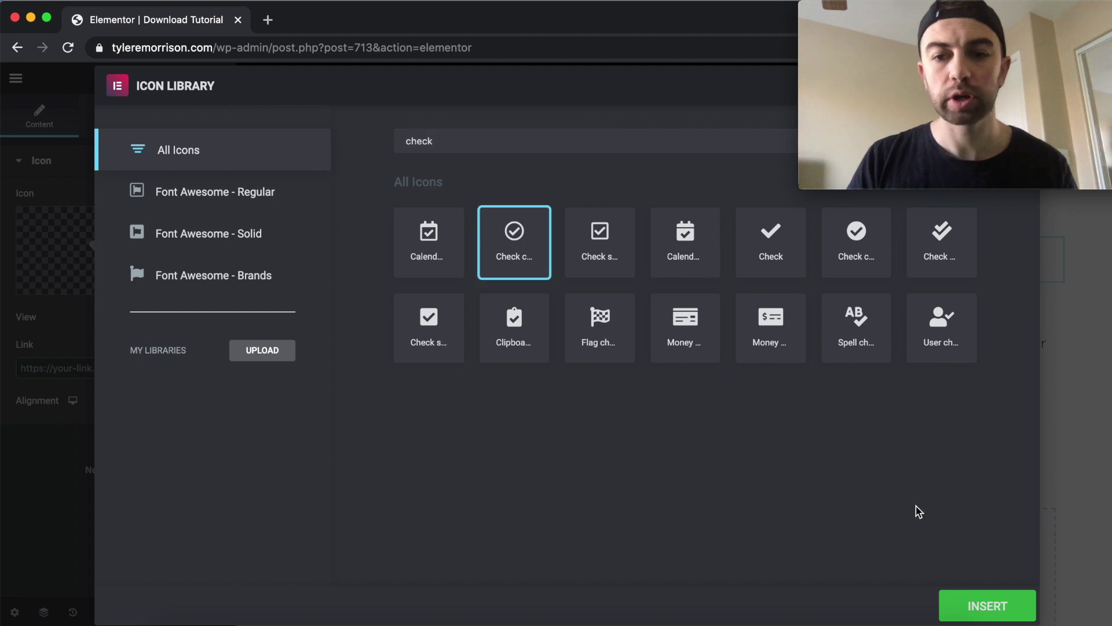
pyautogui.click(992, 605)
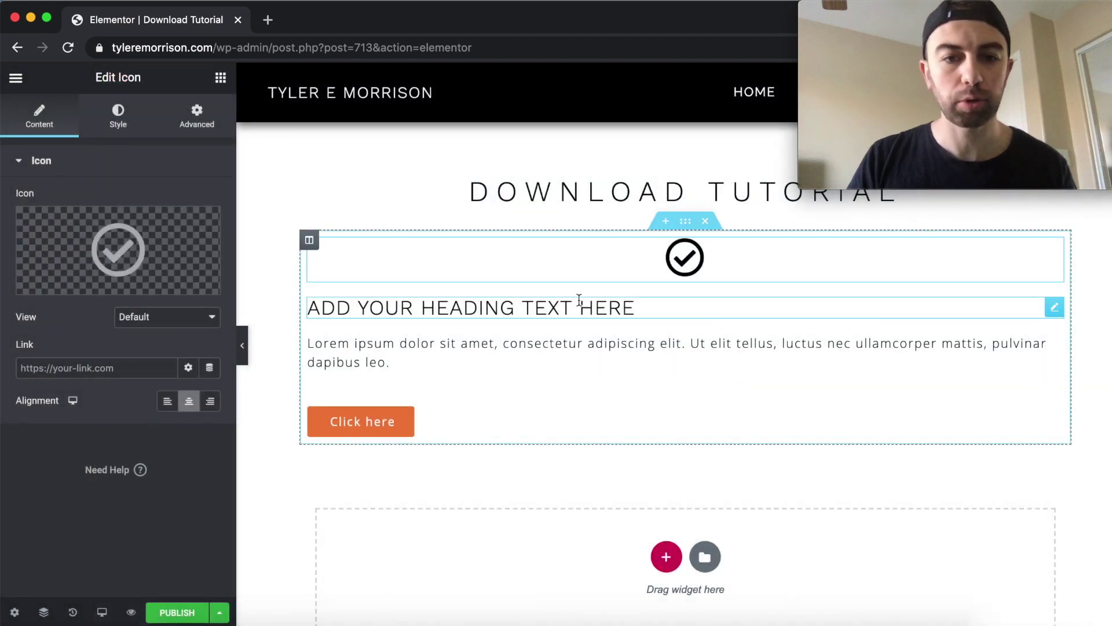
# Change the heading text to 'THANK YOU!' and centre it.
pyautogui.click(1053, 309)
pyautogui.moveTo(169, 219); pyautogui.dragTo(99, 208)
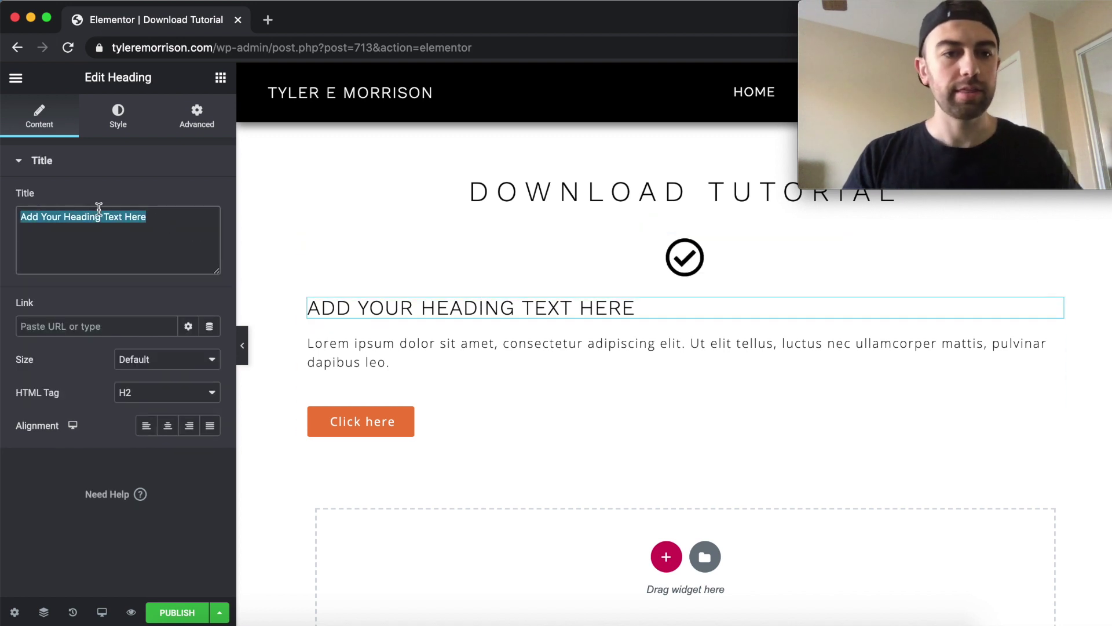
pyautogui.write('THANK YOU!')
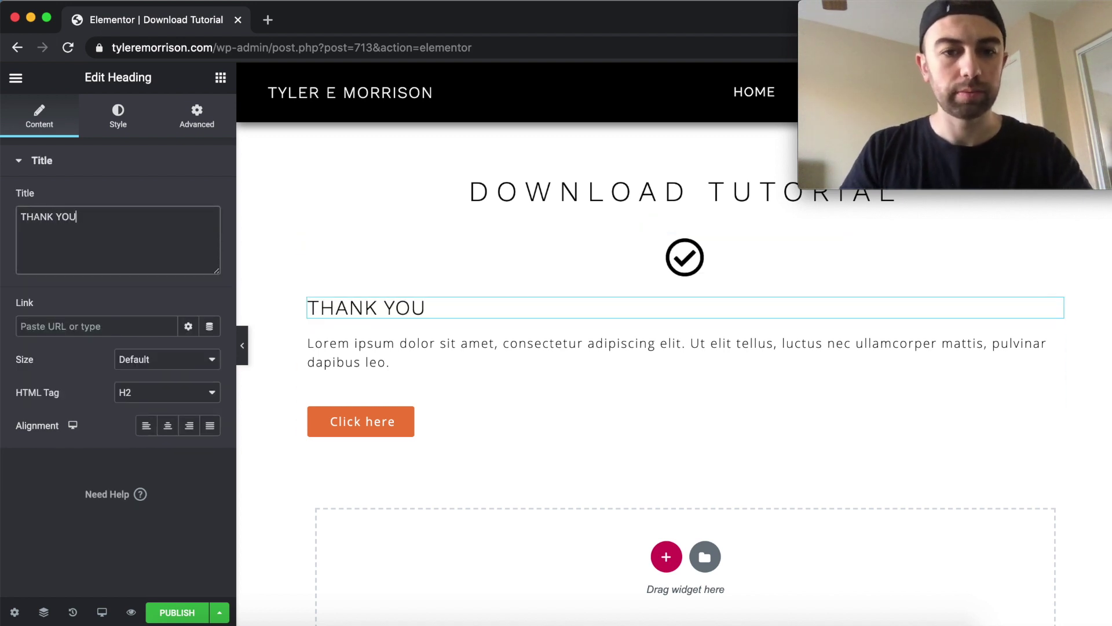
pyautogui.click(167, 425)
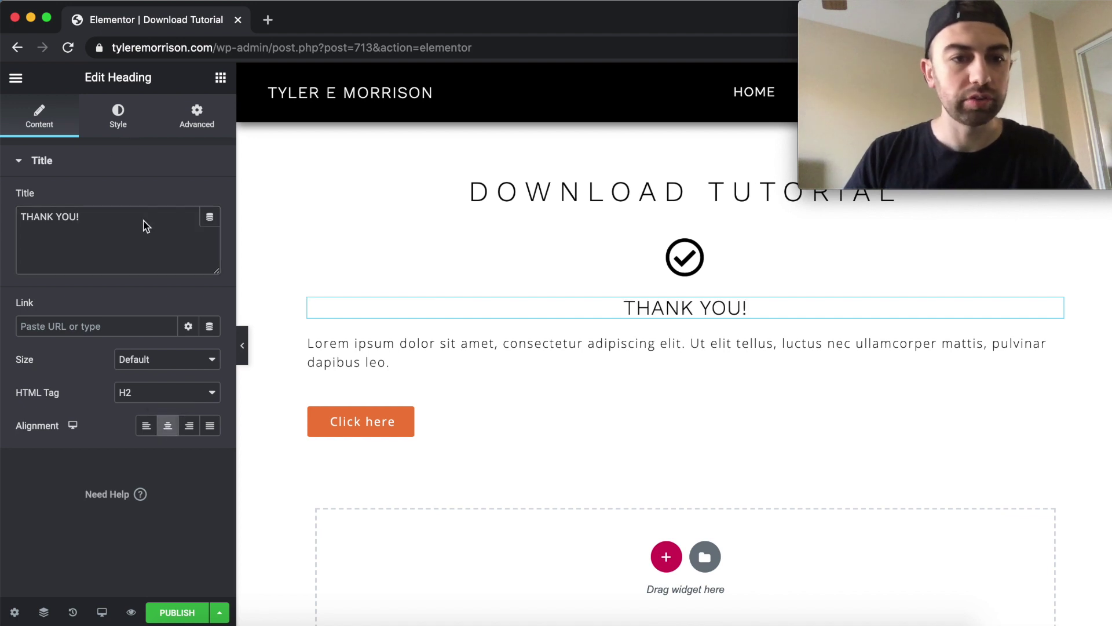
# Set the heading typography to weight 700 and size 50.
pyautogui.click(119, 111)
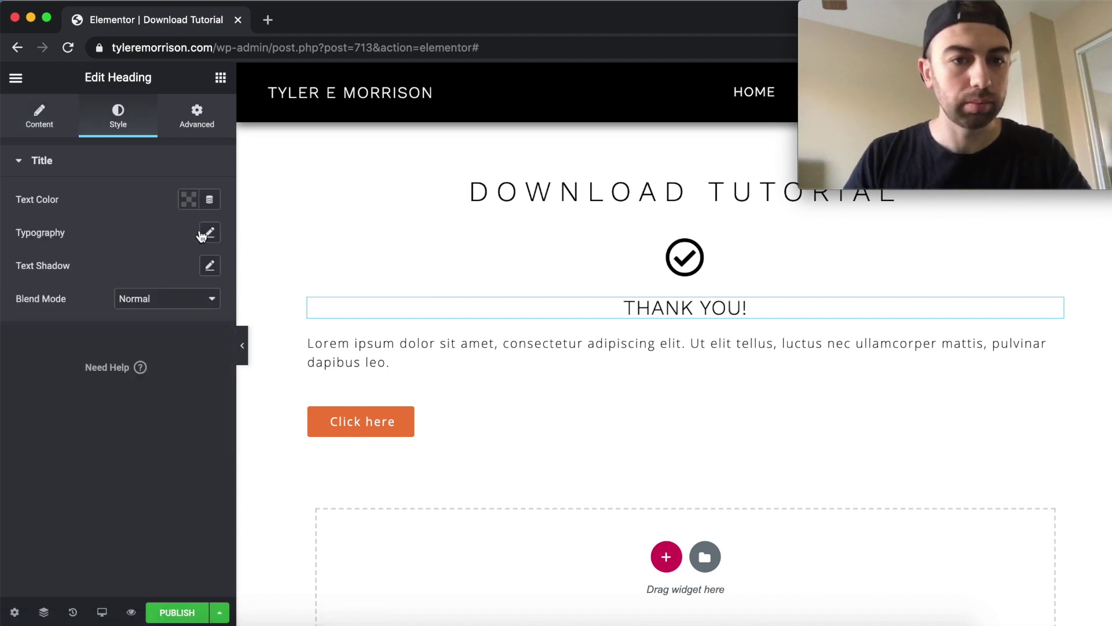
pyautogui.click(206, 232)
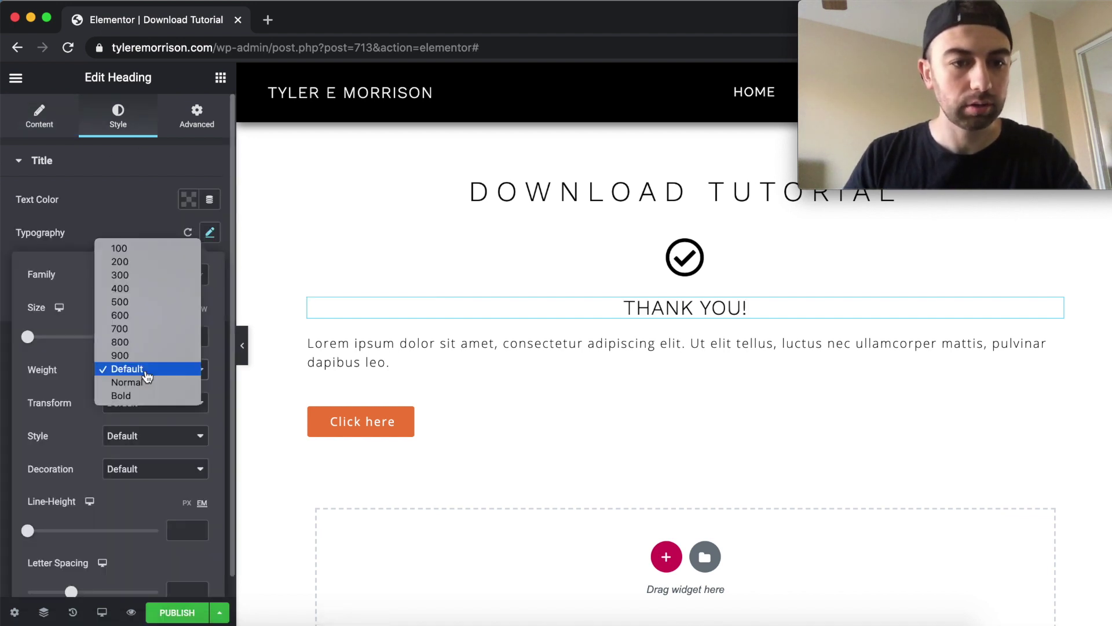
pyautogui.click(144, 373)
pyautogui.click(148, 330)
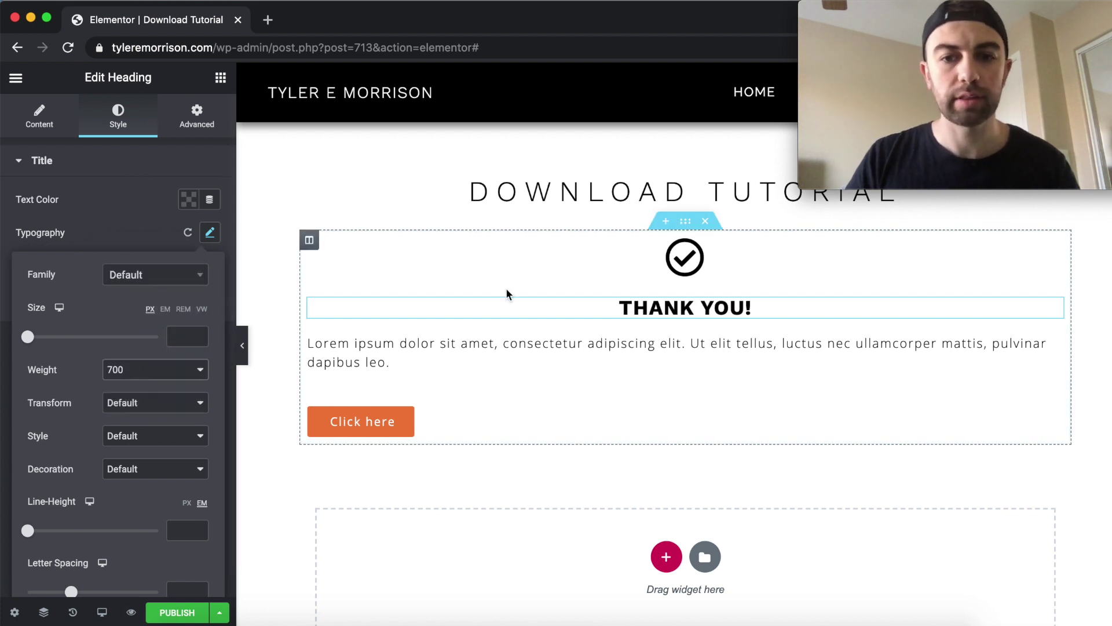
pyautogui.moveTo(28, 336); pyautogui.dragTo(61, 339)
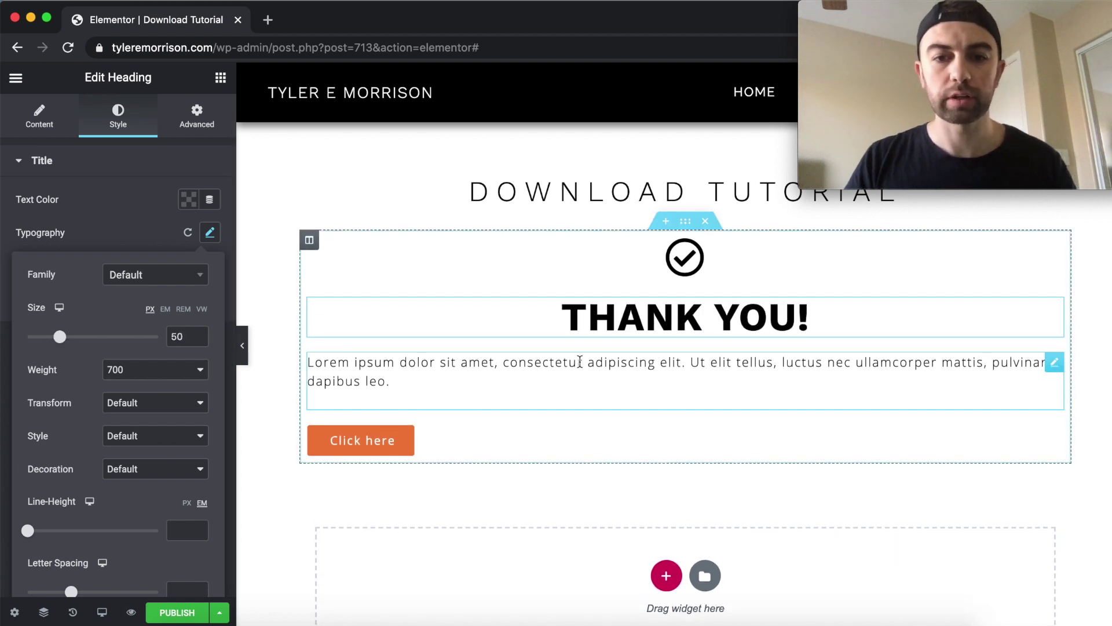
pyautogui.click(1054, 365)
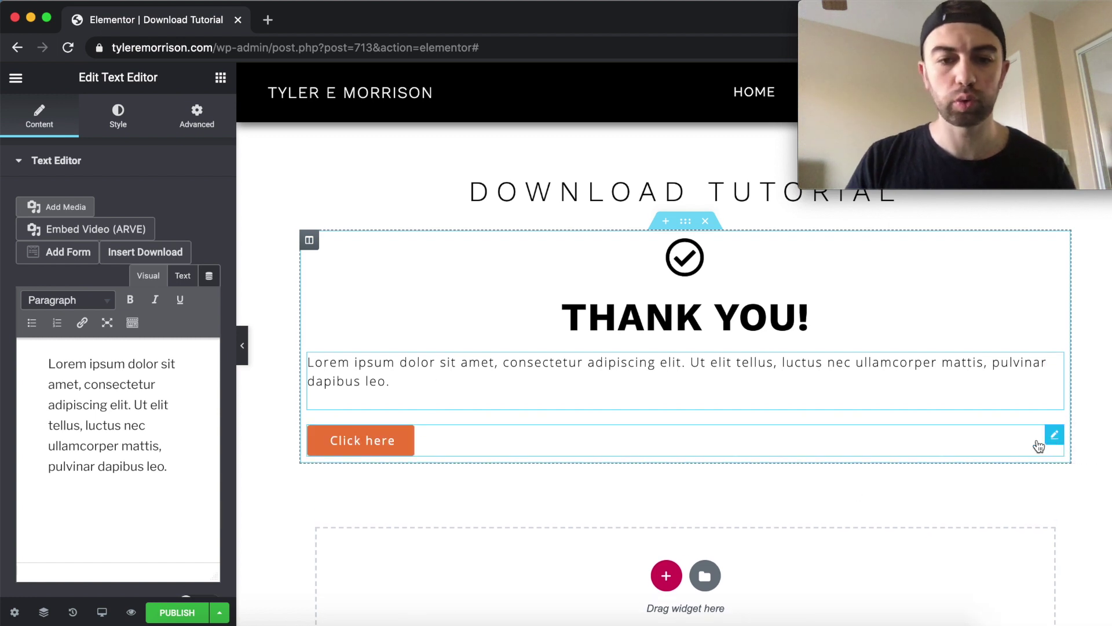
# Centre the button and change its label from 'Click here' to 'START YOUR DOWNLOAD'.
pyautogui.click(1054, 435)
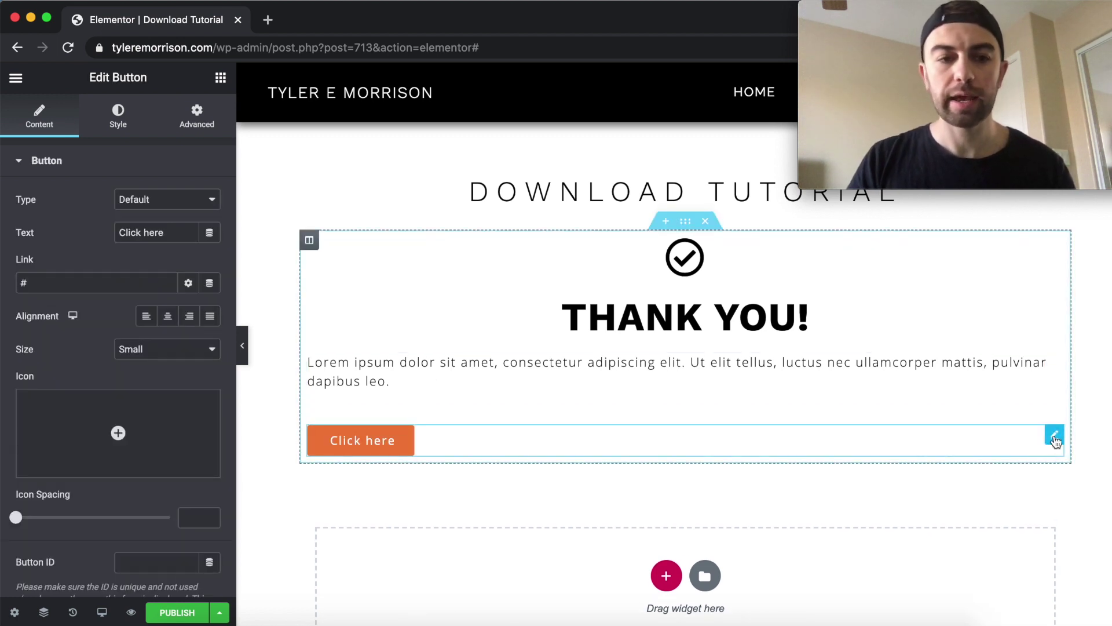
pyautogui.click(168, 316)
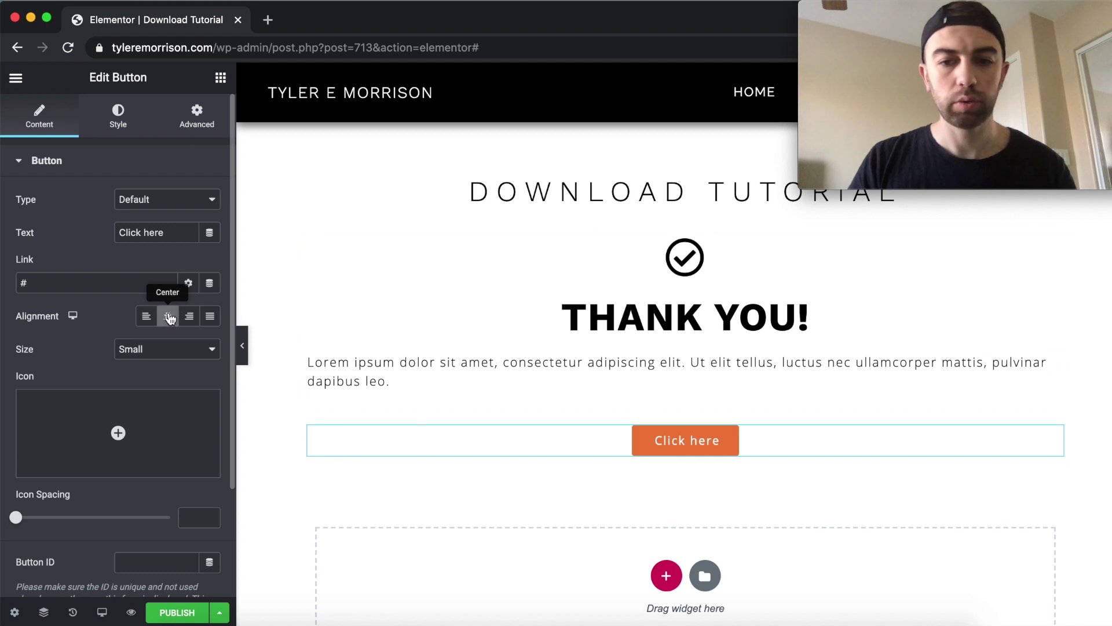
pyautogui.moveTo(167, 232); pyautogui.dragTo(118, 232)
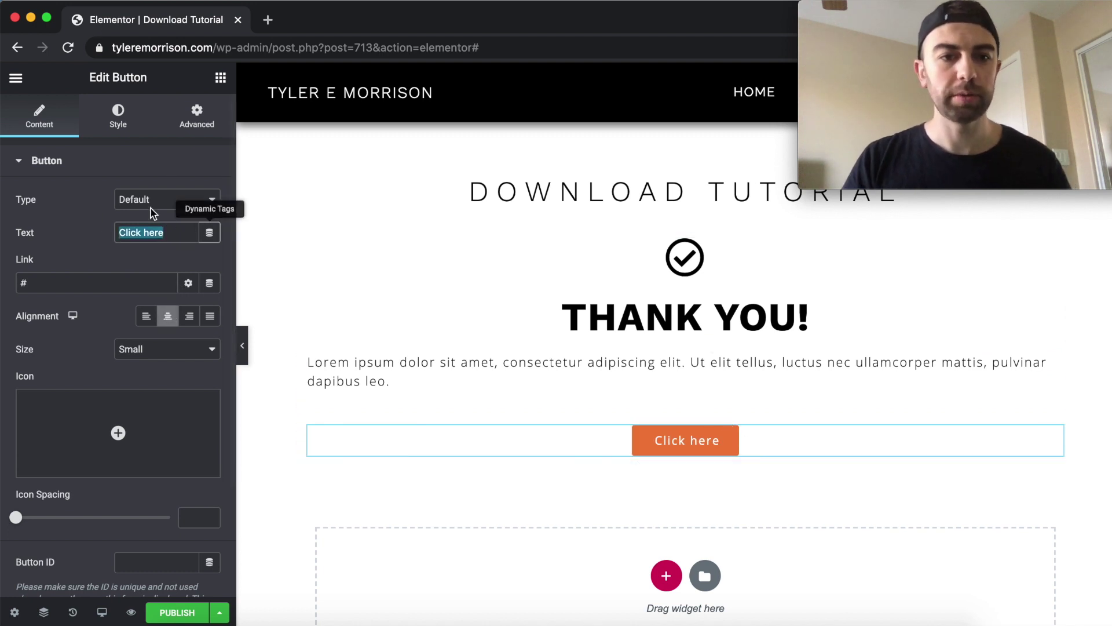
pyautogui.write('STAR')
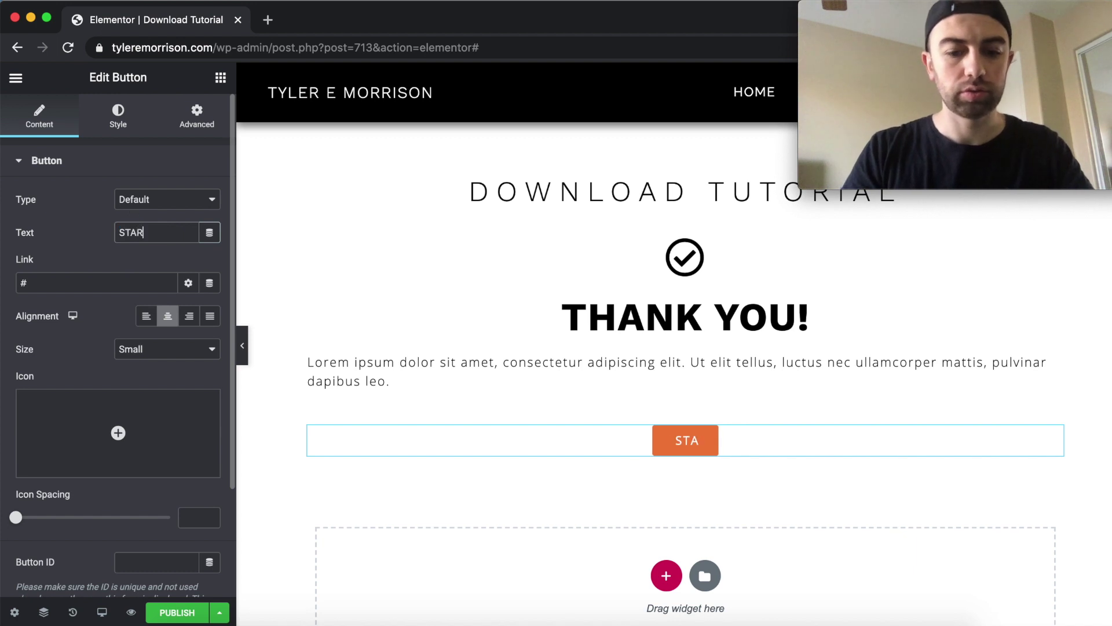
pyautogui.write('T YOUT')
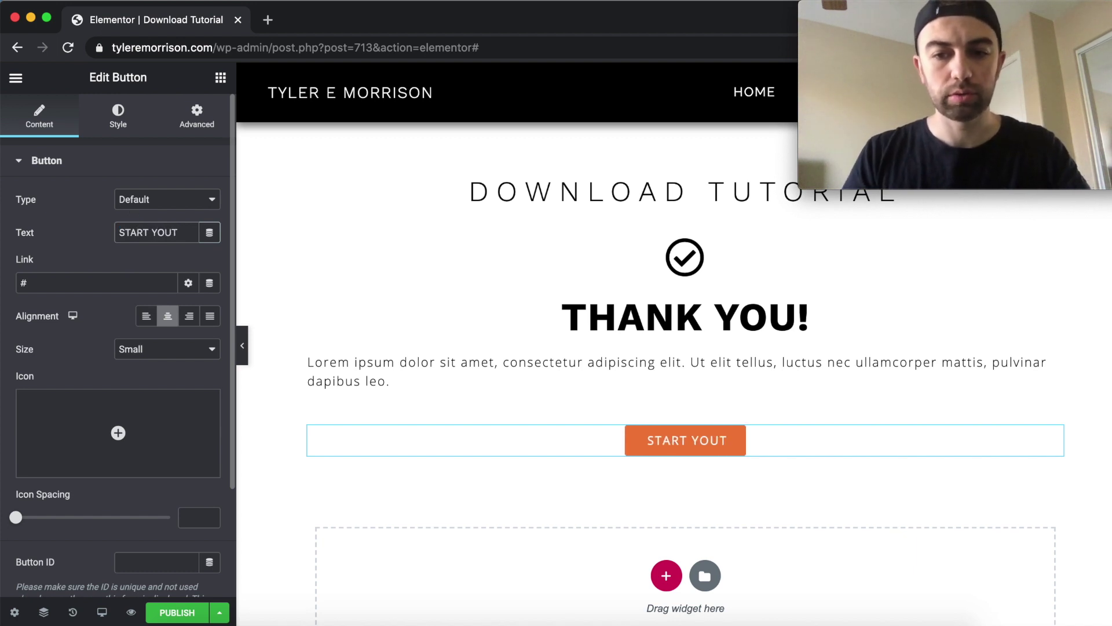
pyautogui.press('BackSpace')
pyautogui.write('R DOWNLOAD')
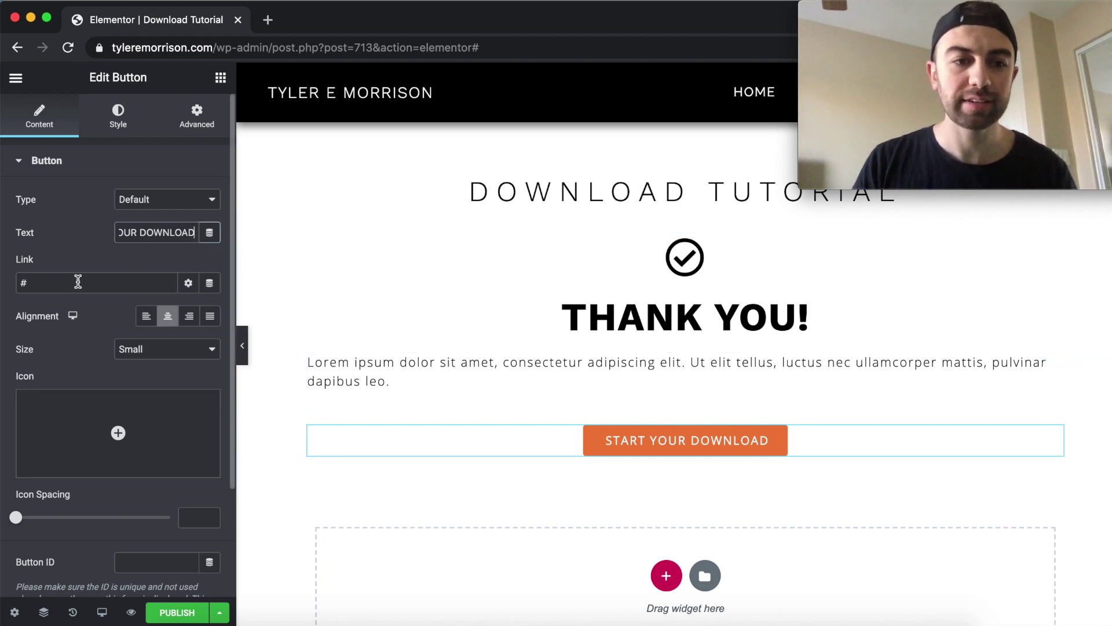
# Link the button to the copied download URL, make it Medium, and publish the page.
pyautogui.moveTo(77, 281); pyautogui.dragTo(10, 283)
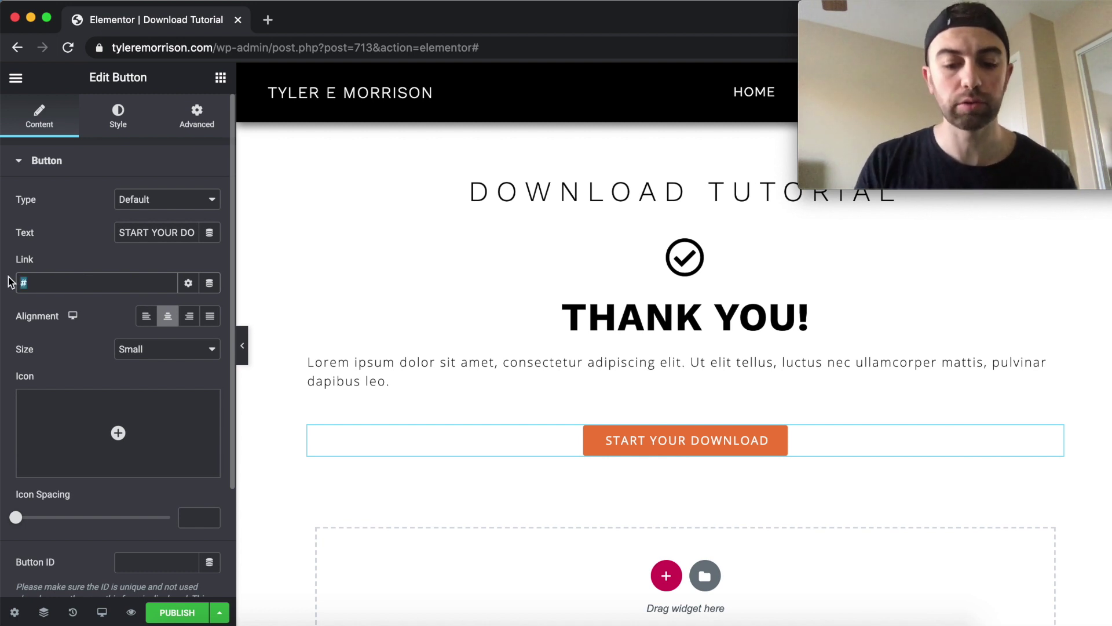
pyautogui.press('super+v')
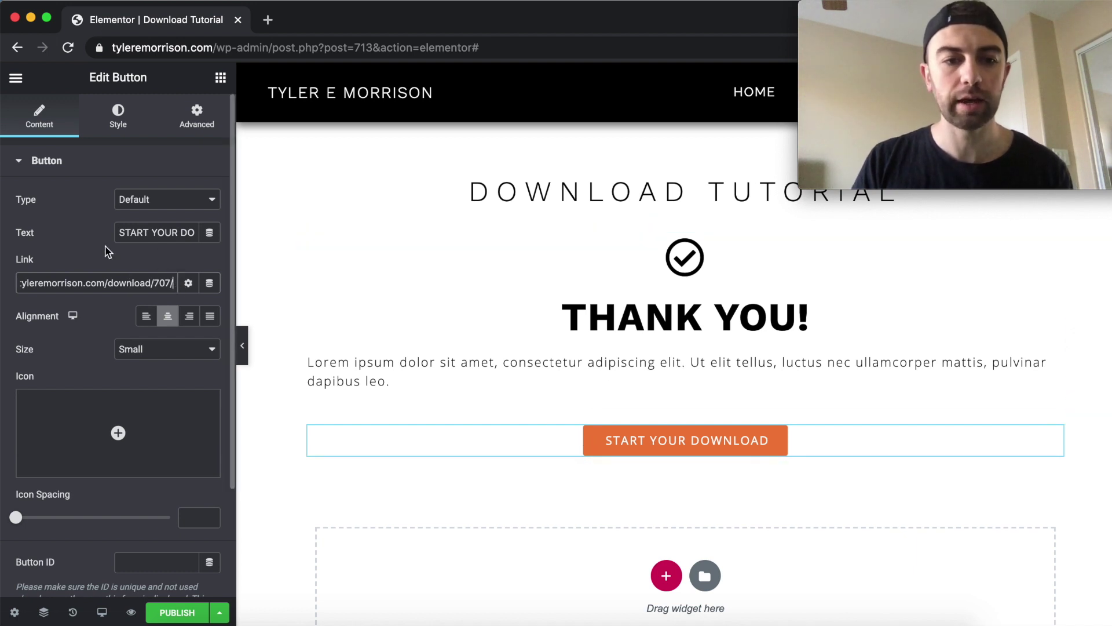
pyautogui.click(204, 352)
pyautogui.click(195, 361)
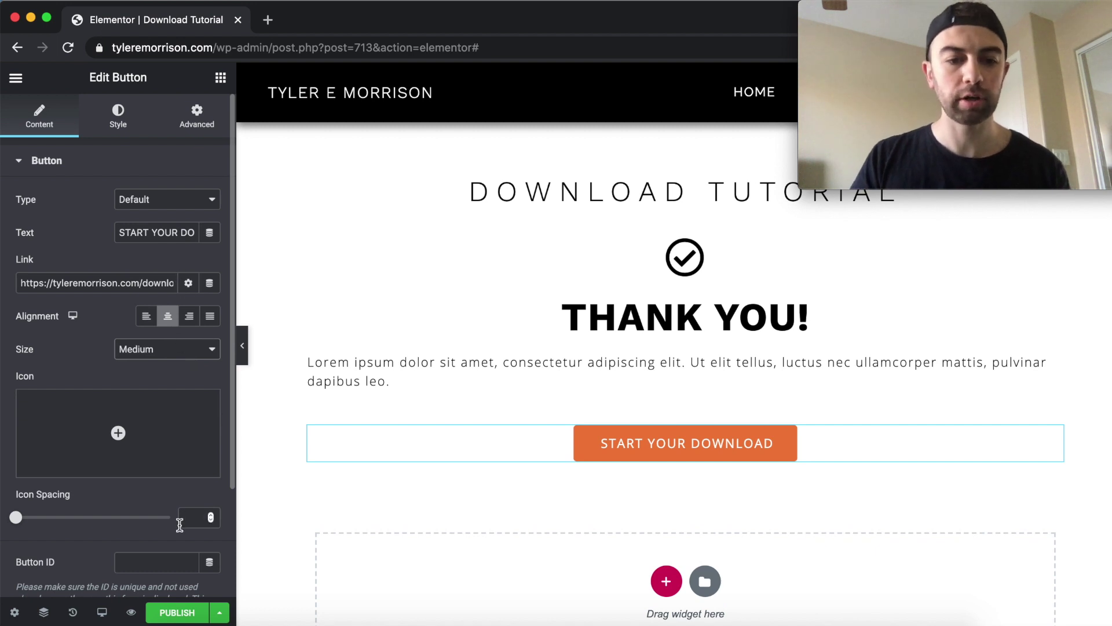
pyautogui.click(175, 609)
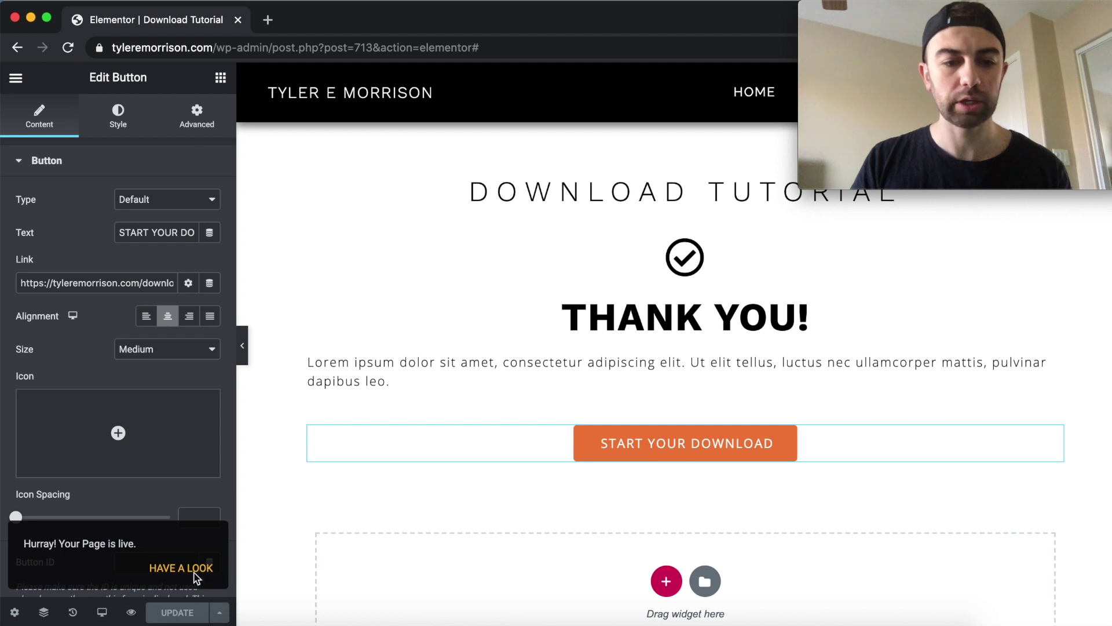
pyautogui.click(196, 573)
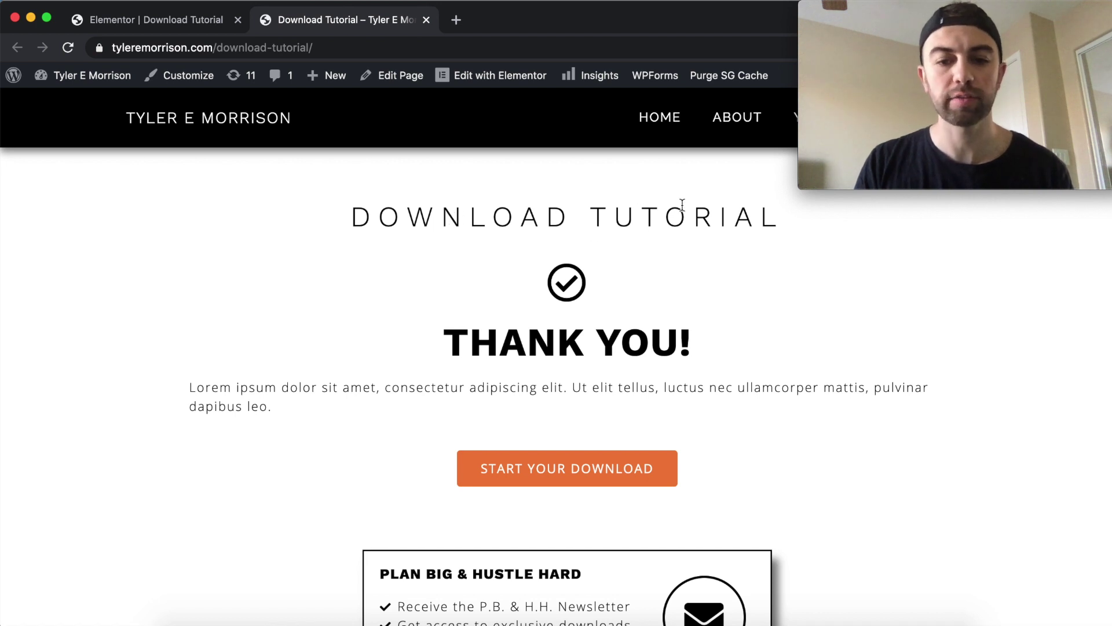
# Look over the live thank-you page and test START YOUR DOWNLOAD, downloading the screenshot PNG.
pyautogui.scroll(-5, 672, 355)
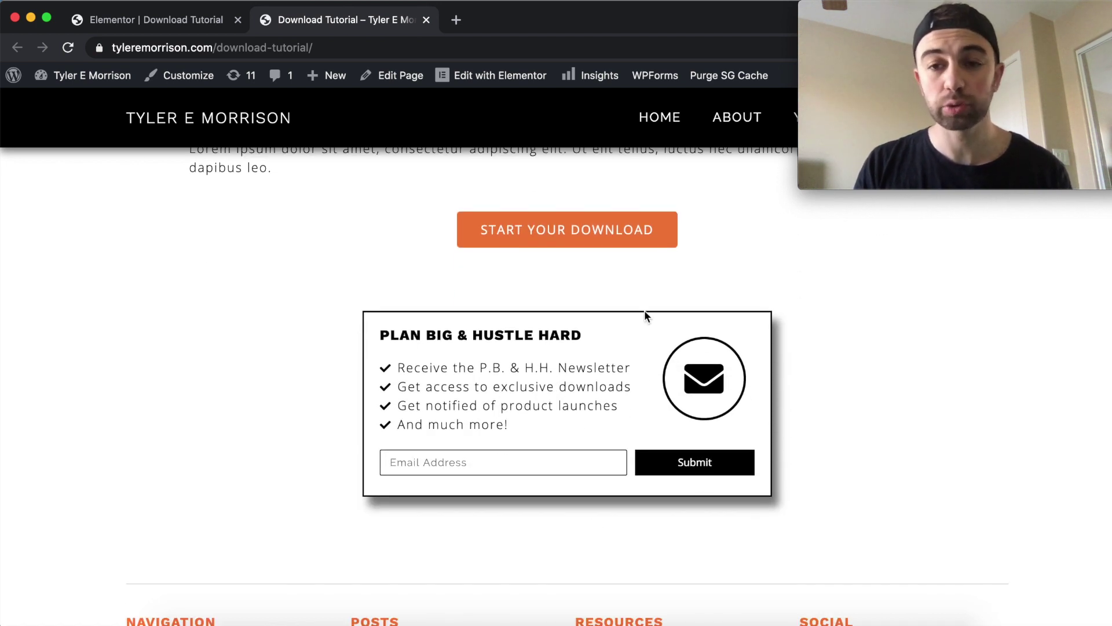
pyautogui.scroll(3, 646, 318)
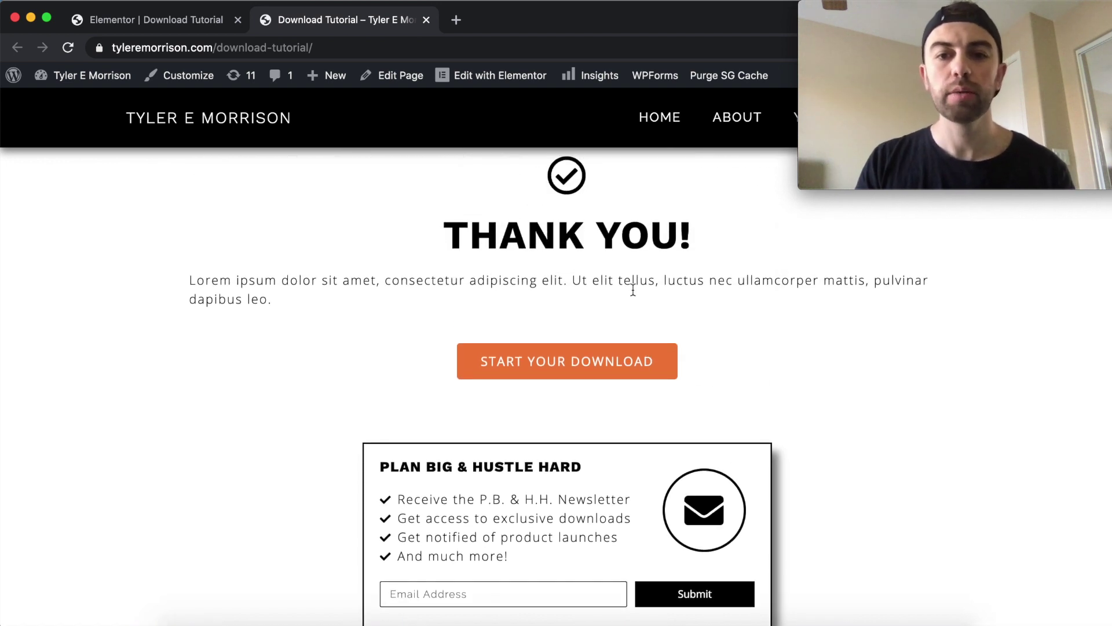
pyautogui.scroll(2, 634, 293)
pyautogui.scroll(-1, 633, 295)
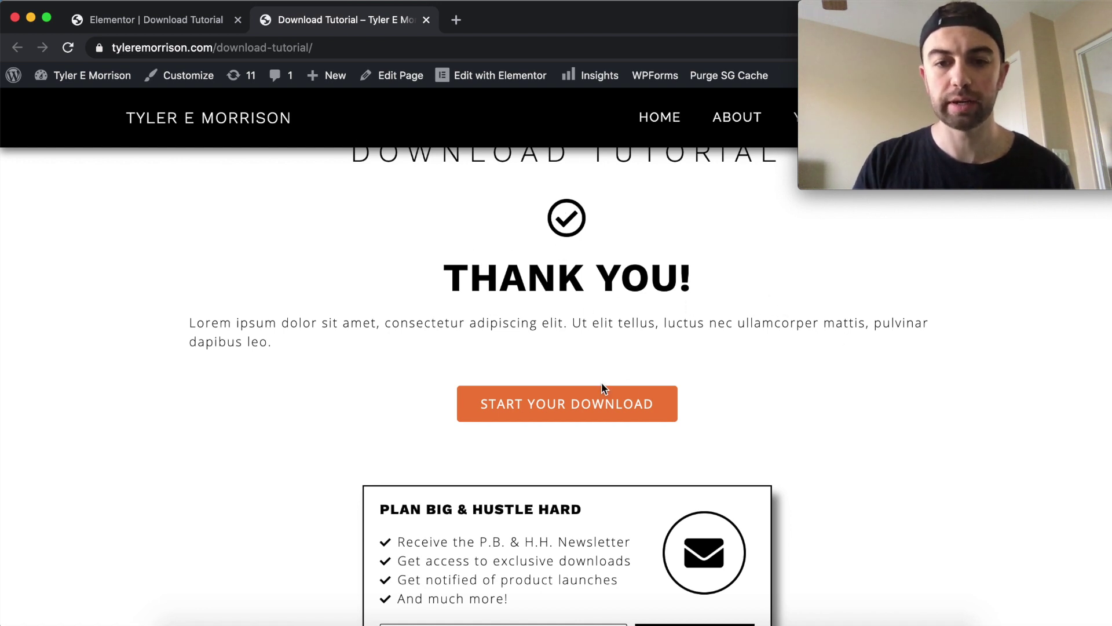
pyautogui.click(561, 401)
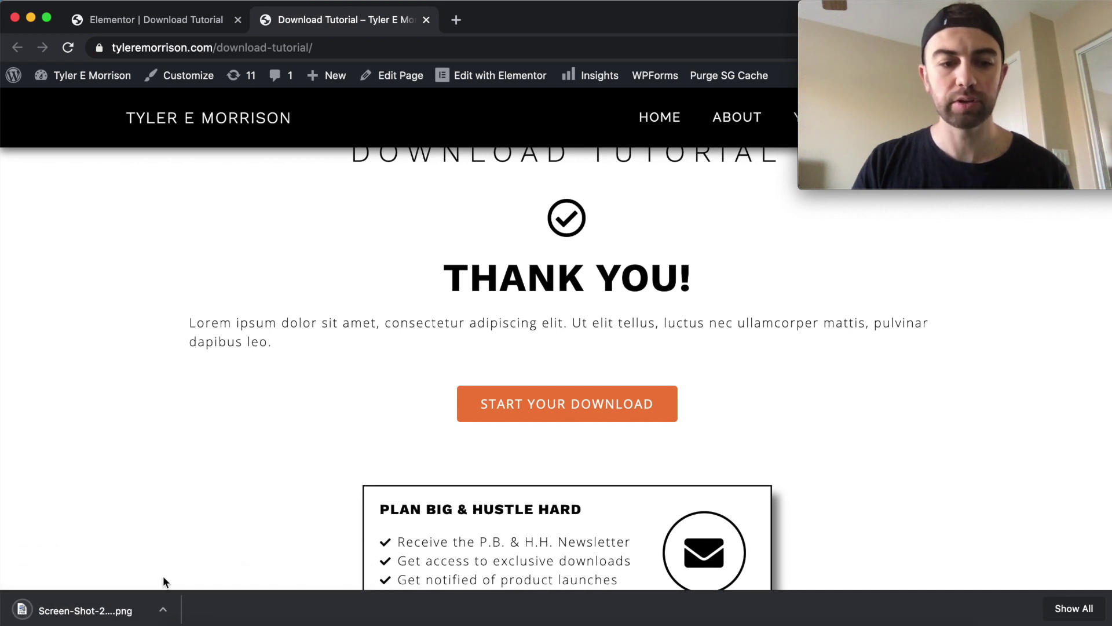